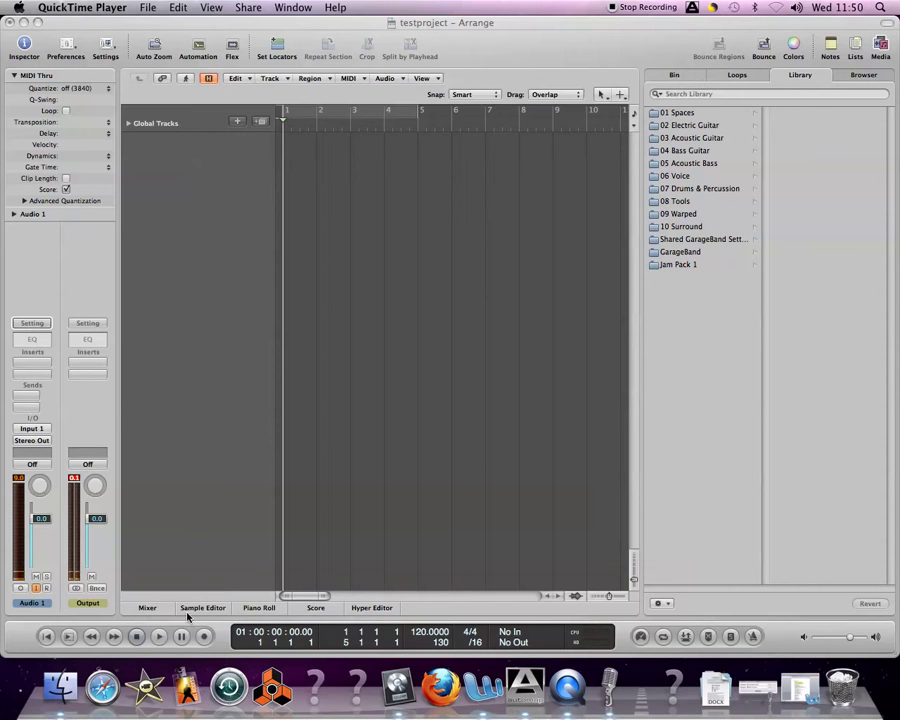
# Play the empty project briefly and stop playback
pyautogui.click(160, 640)
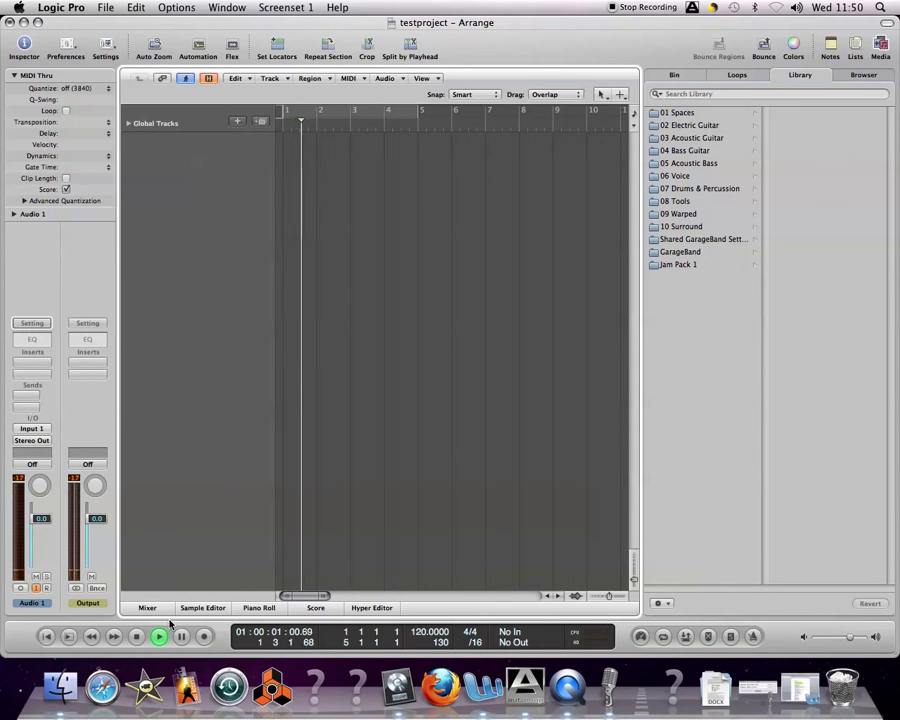
pyautogui.click(137, 636)
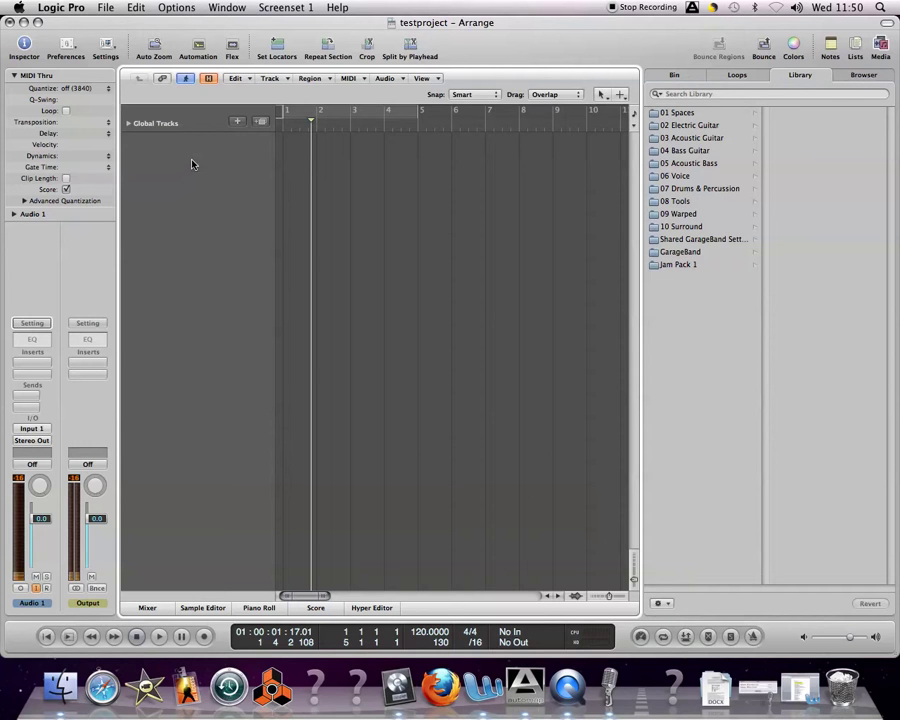
# Create one new Software Instrument track with output 1-2
pyautogui.click(237, 121)
pyautogui.click(385, 76)
pyautogui.click(375, 87)
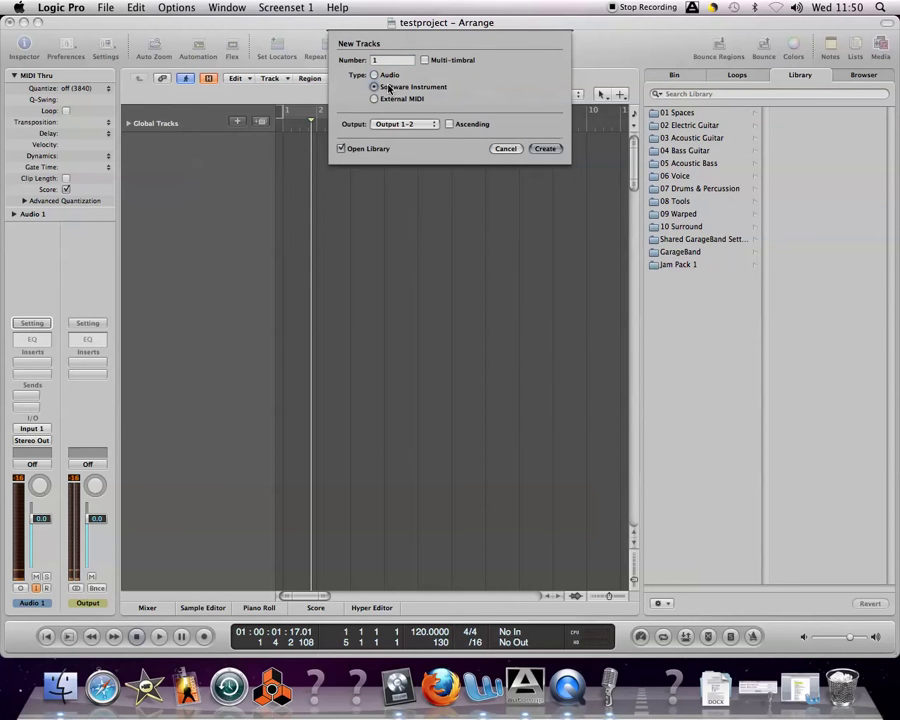
pyautogui.click(545, 149)
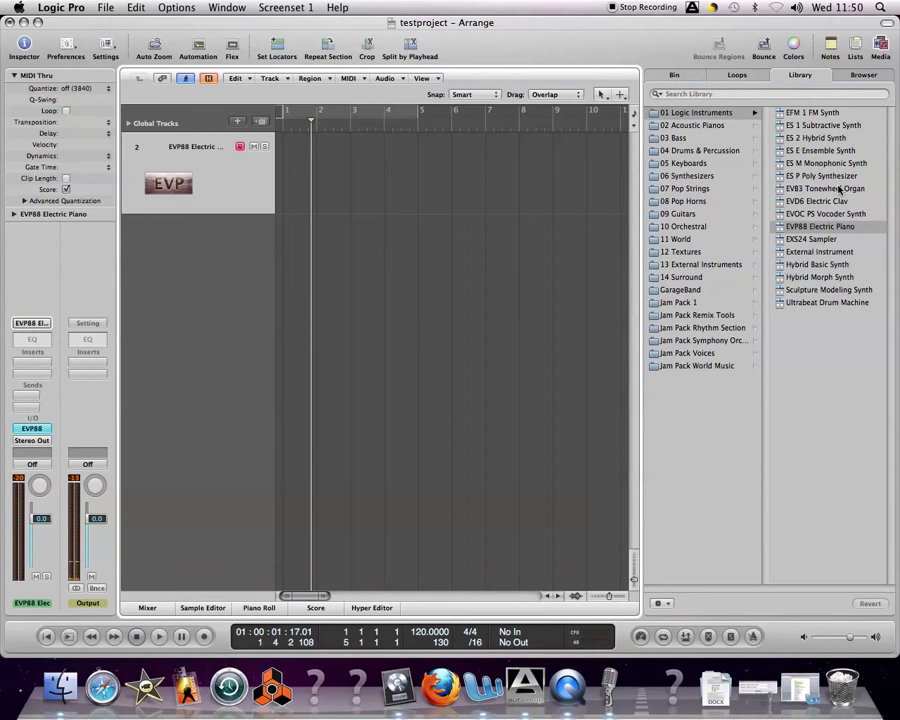
# Hide the Media area and show it again, twice
pyautogui.click(882, 45)
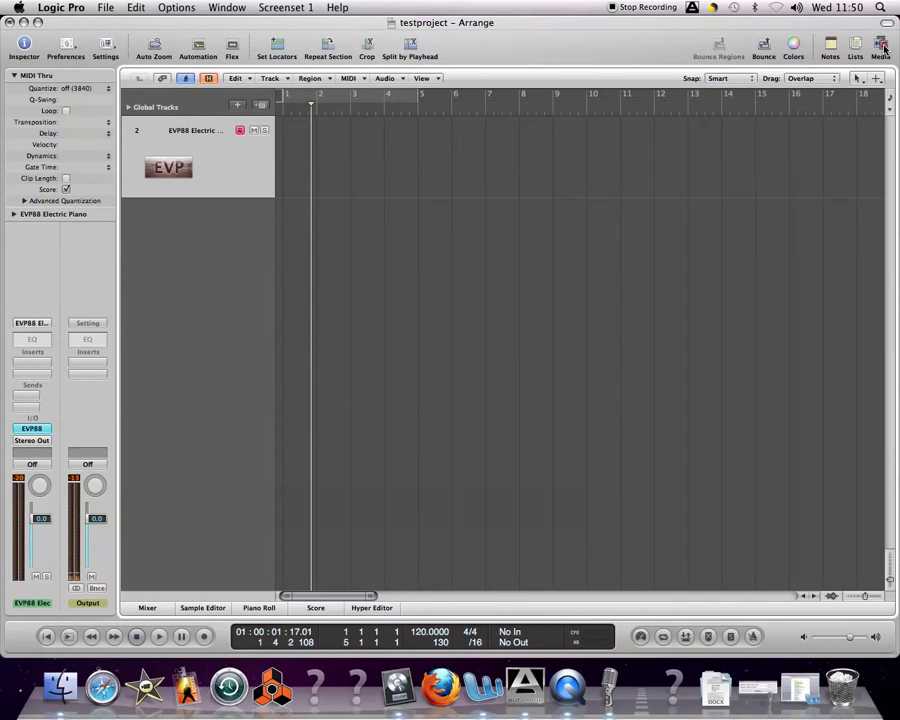
pyautogui.click(882, 45)
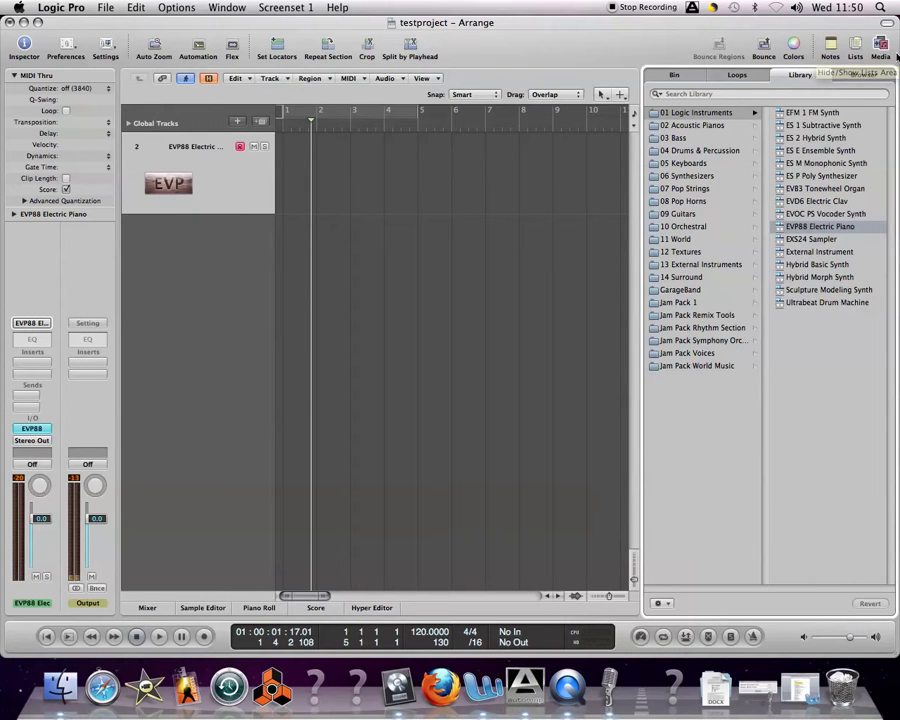
pyautogui.click(882, 45)
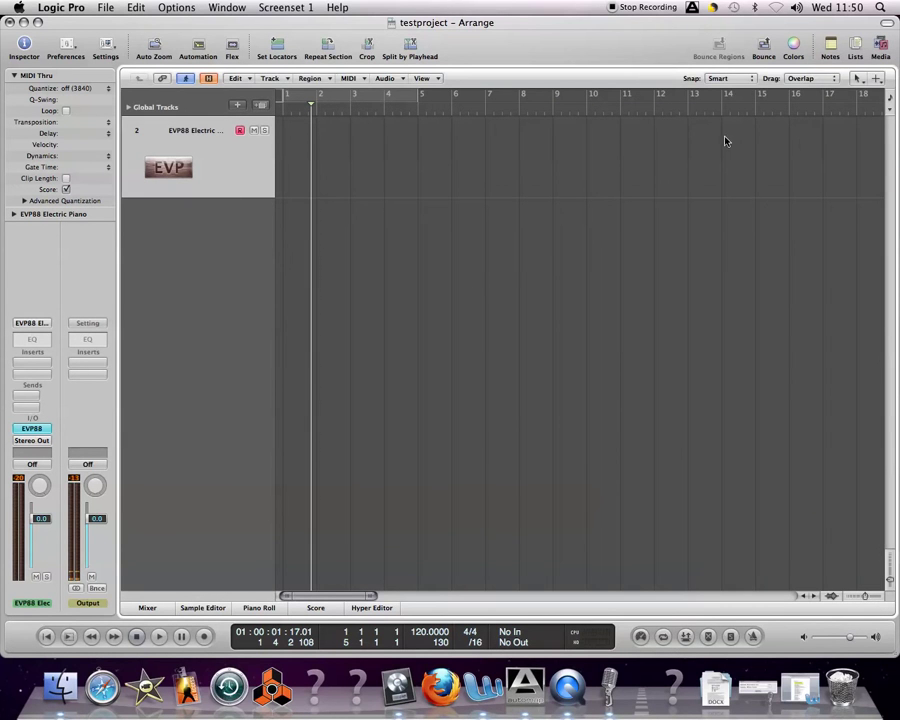
pyautogui.click(884, 45)
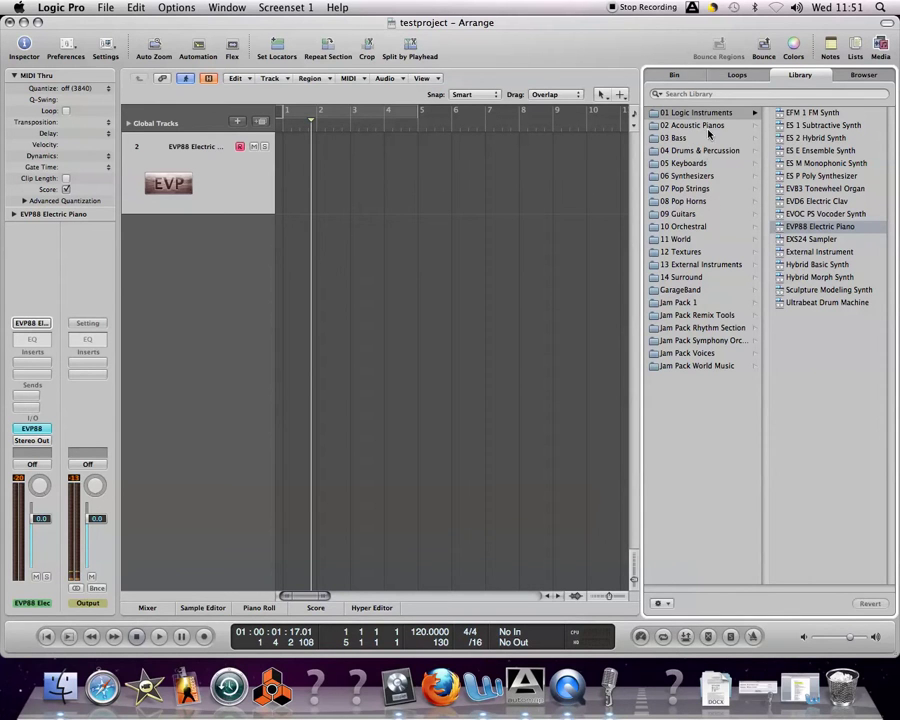
# Load the Bluesy Acoustic setting from Guitars > Acoustic Guitars in the Library onto the new instrument track
pyautogui.click(691, 216)
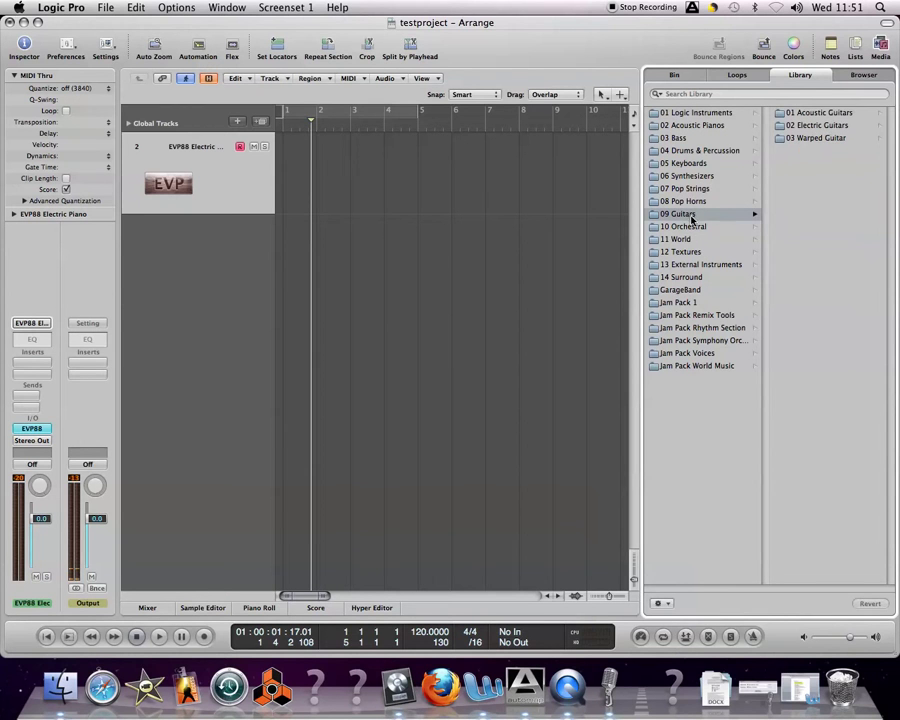
pyautogui.click(824, 113)
pyautogui.click(795, 150)
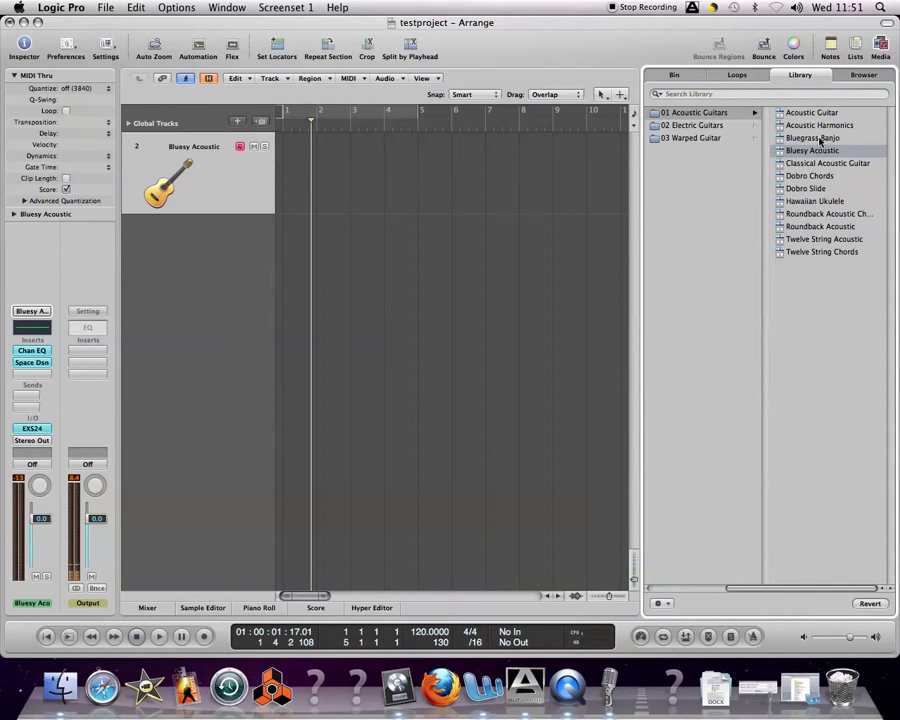
# Filter the loop collection by the Tambourine and Processed categories
pyautogui.click(750, 80)
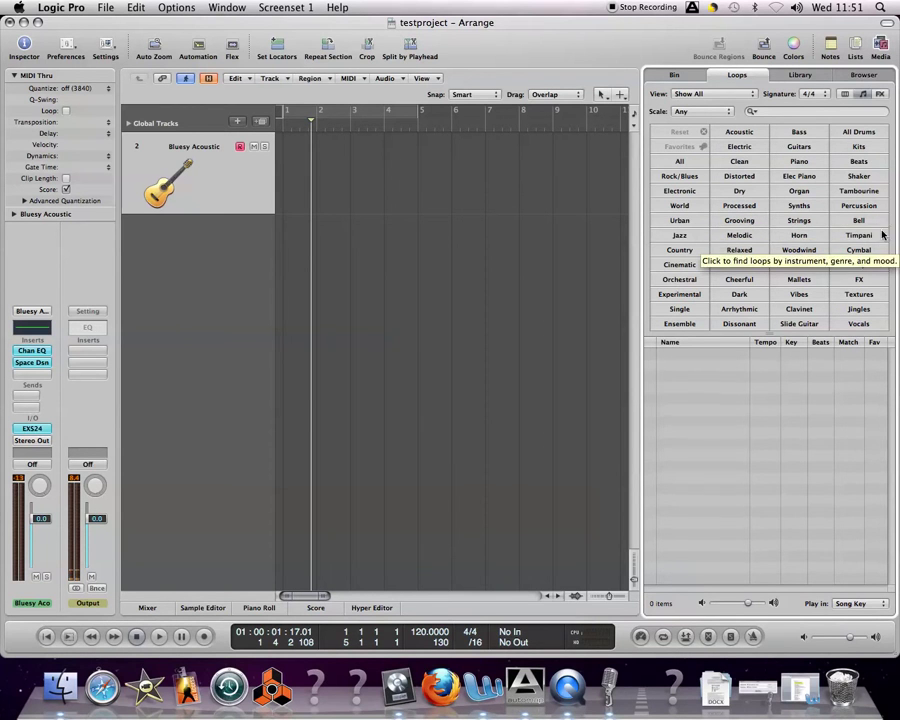
pyautogui.click(862, 191)
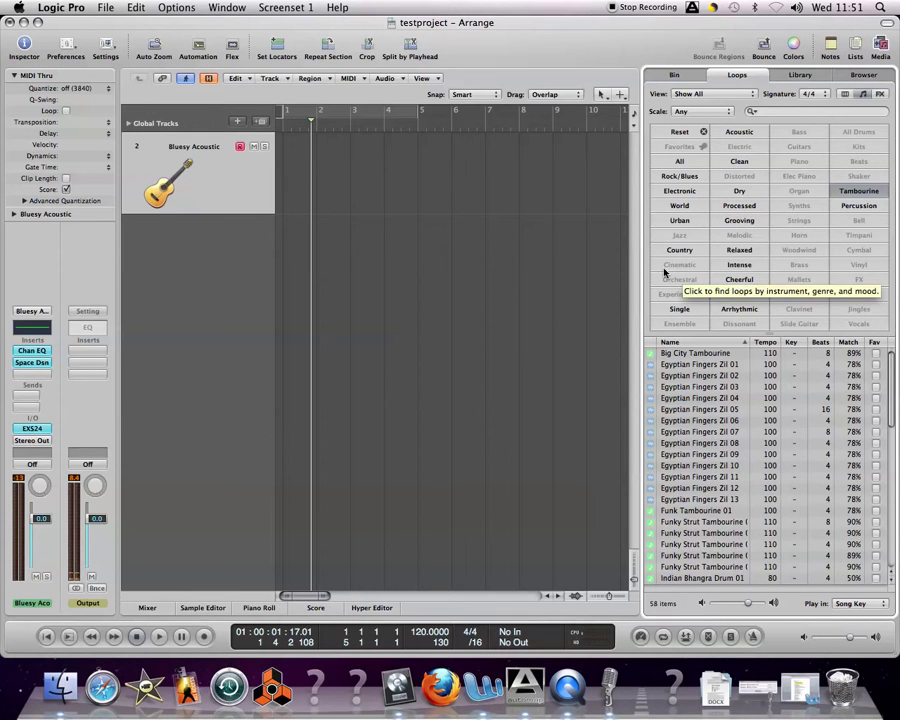
pyautogui.click(745, 222)
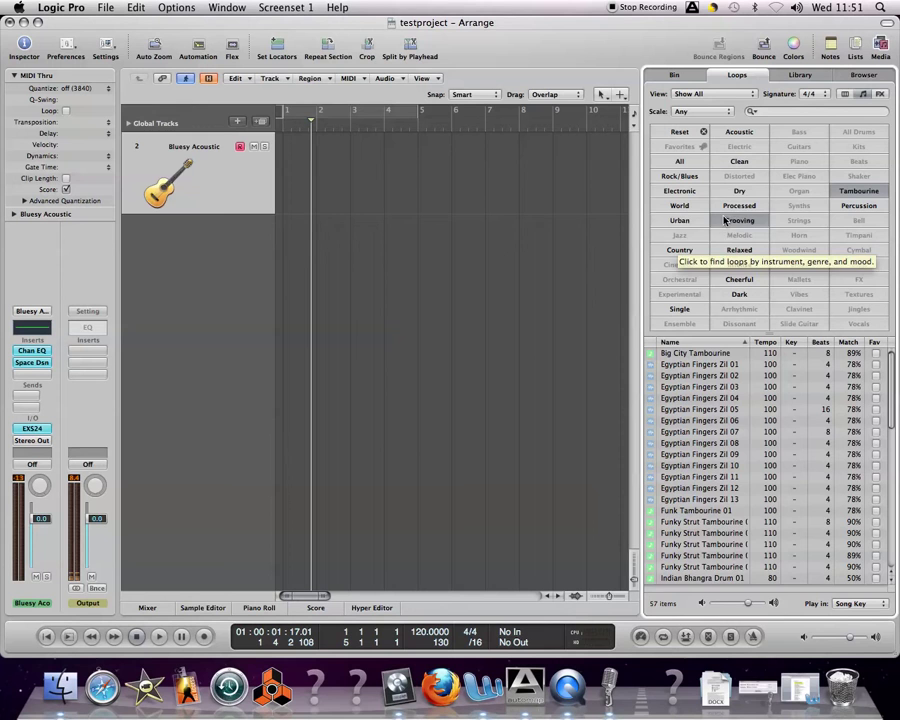
pyautogui.click(739, 205)
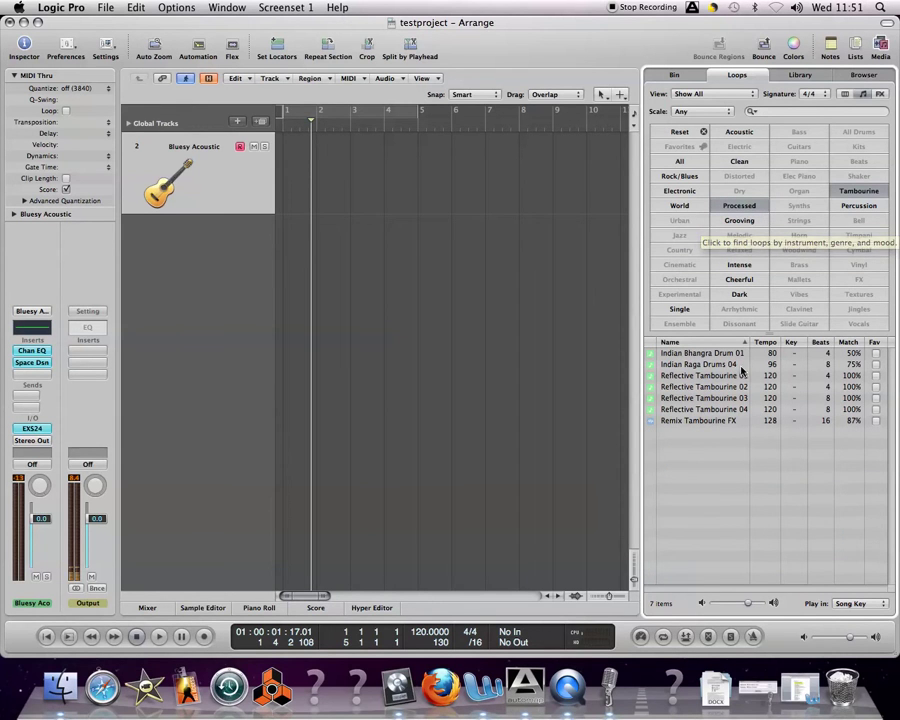
# Audition the loops Reflective Tambourine 02 and Remix Tambourine FX
pyautogui.click(707, 388)
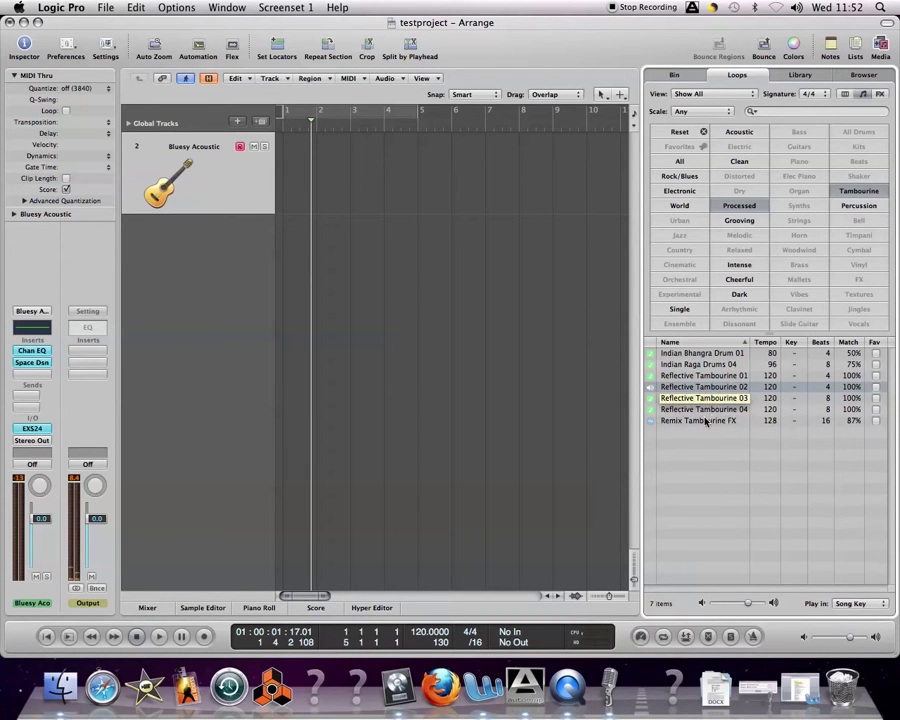
pyautogui.click(705, 421)
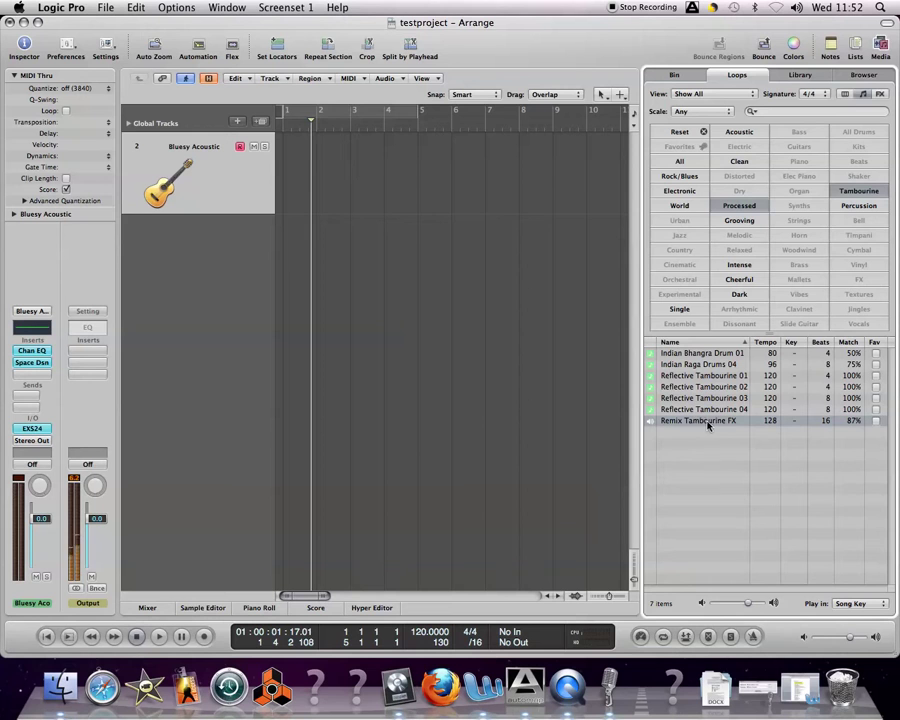
# Add the Remix Tambourine FX loop on a new track, accept its tempo information and move the region to bar 1
pyautogui.moveTo(703, 425); pyautogui.dragTo(417, 265)
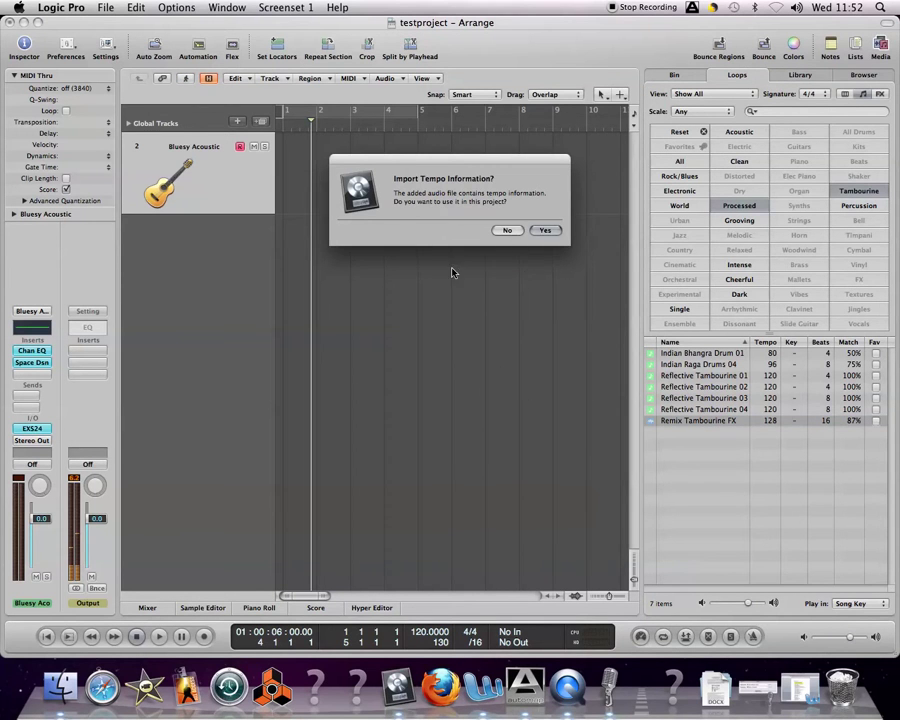
pyautogui.click(544, 230)
pyautogui.moveTo(458, 275); pyautogui.dragTo(357, 274)
pyautogui.press('space')
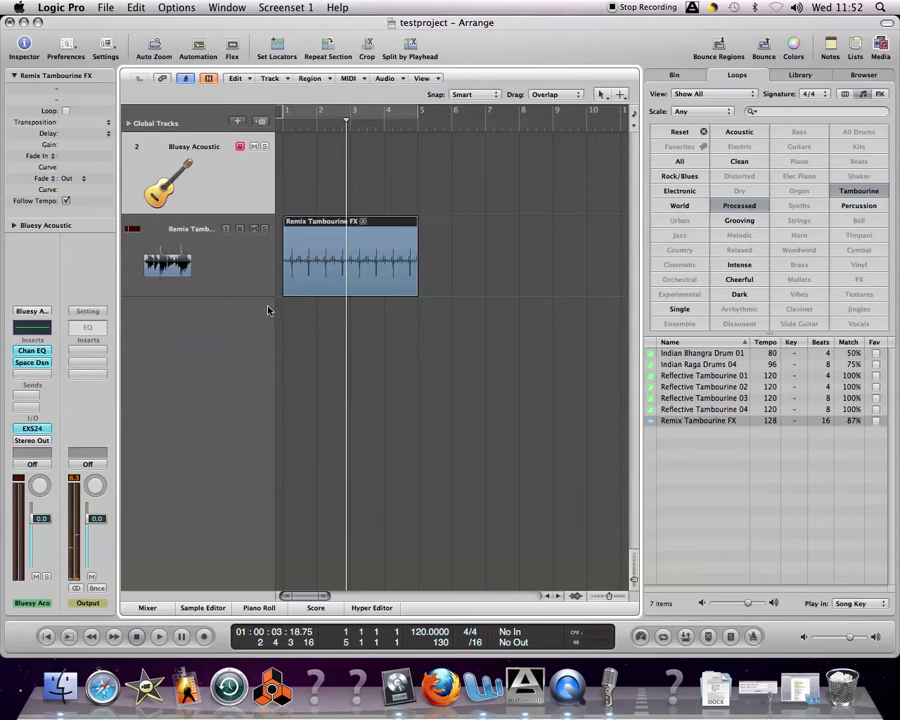
pyautogui.click(291, 288)
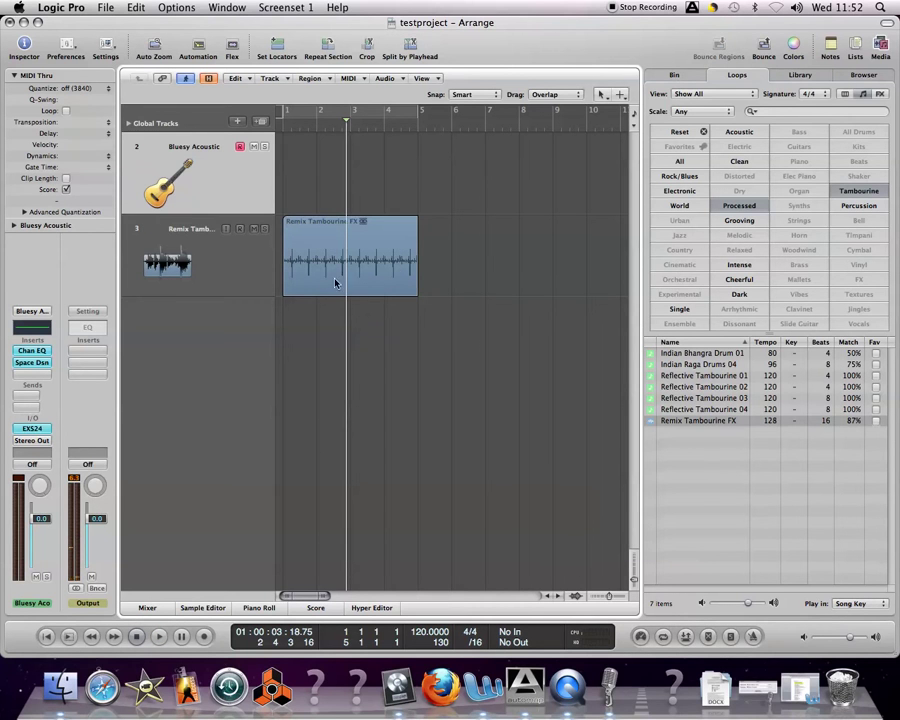
pyautogui.click(700, 375)
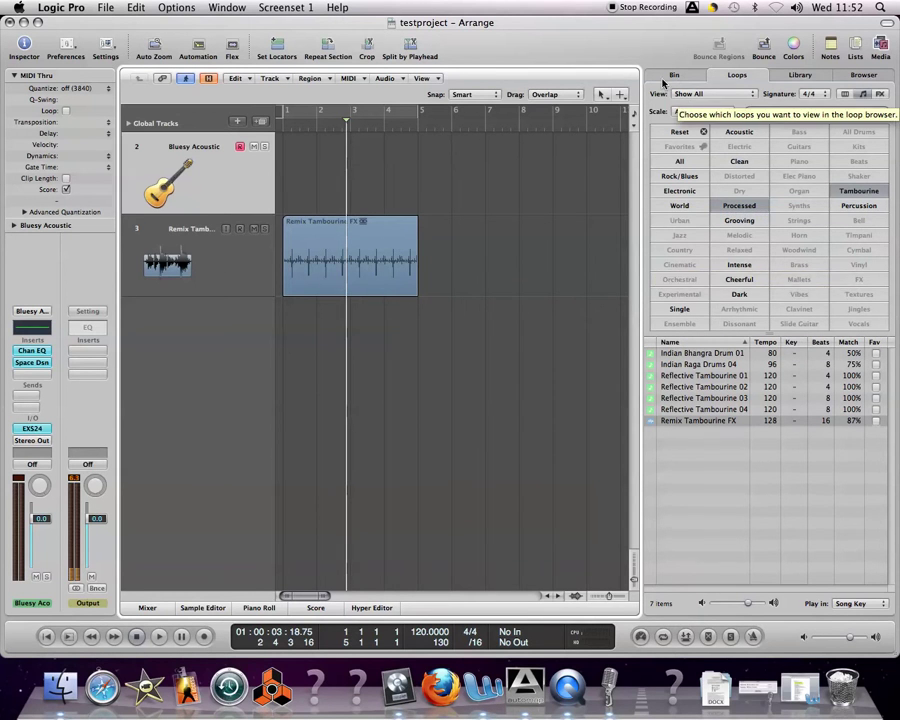
# Examine the project's audio files in the Bin and compare this view with Loops and Library
pyautogui.click(703, 75)
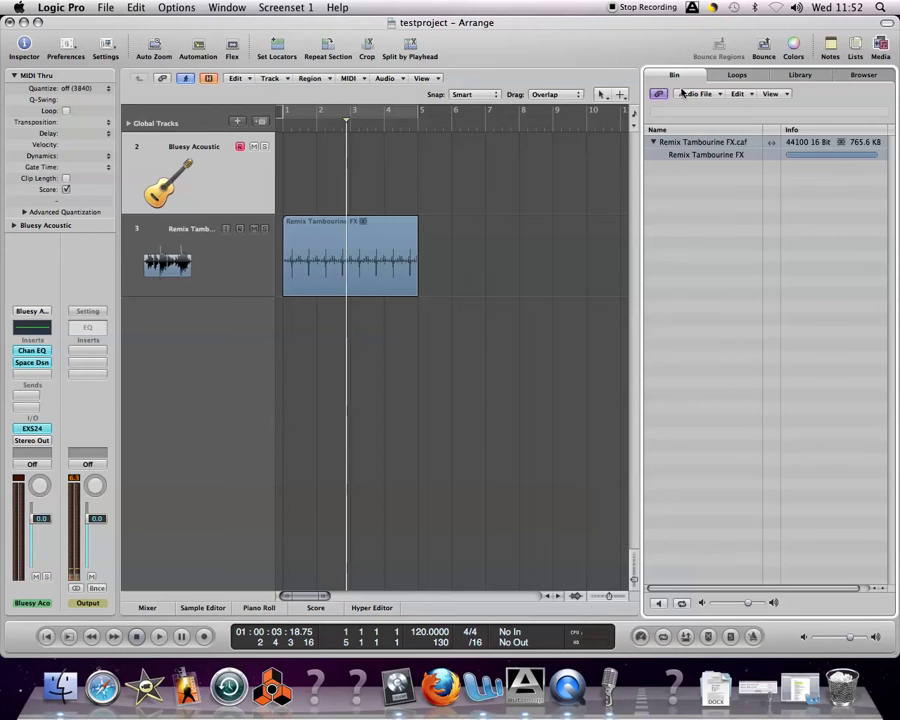
pyautogui.click(736, 75)
pyautogui.click(686, 75)
pyautogui.click(736, 75)
pyautogui.click(800, 75)
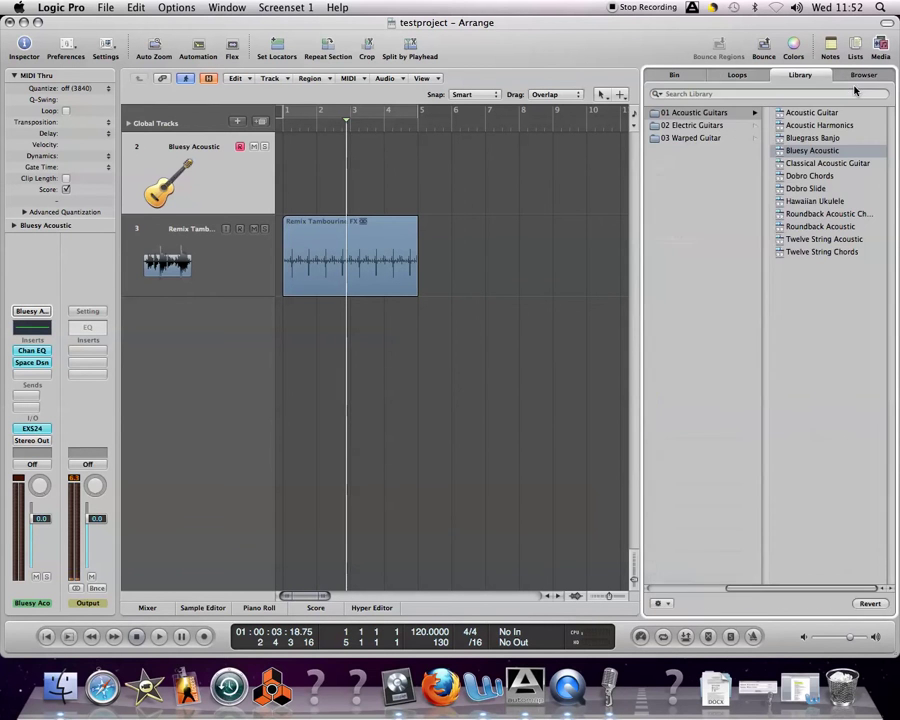
pyautogui.click(674, 75)
pyautogui.click(738, 78)
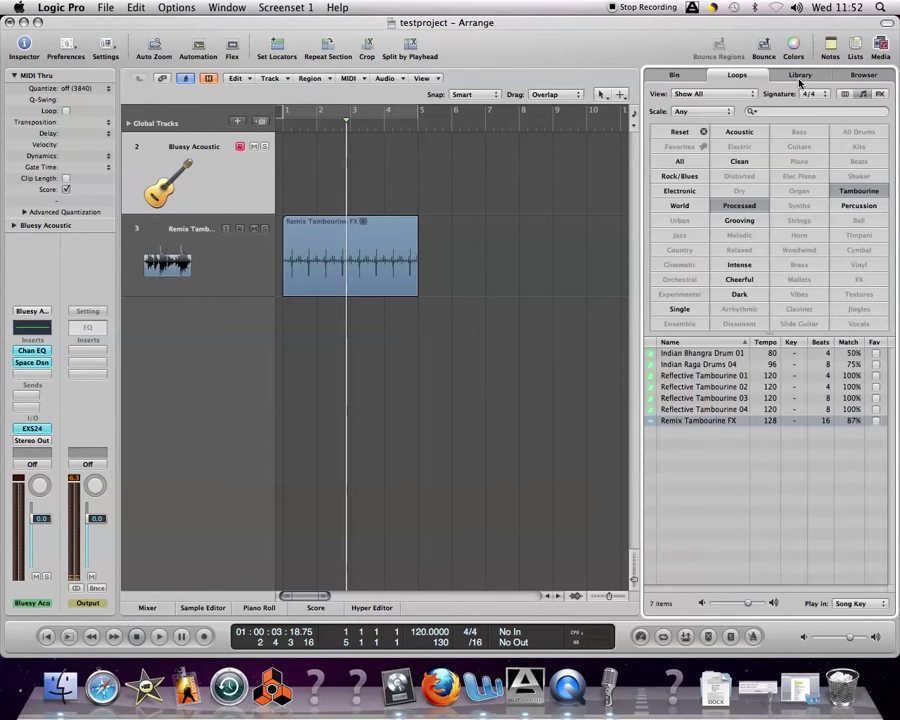
pyautogui.click(800, 75)
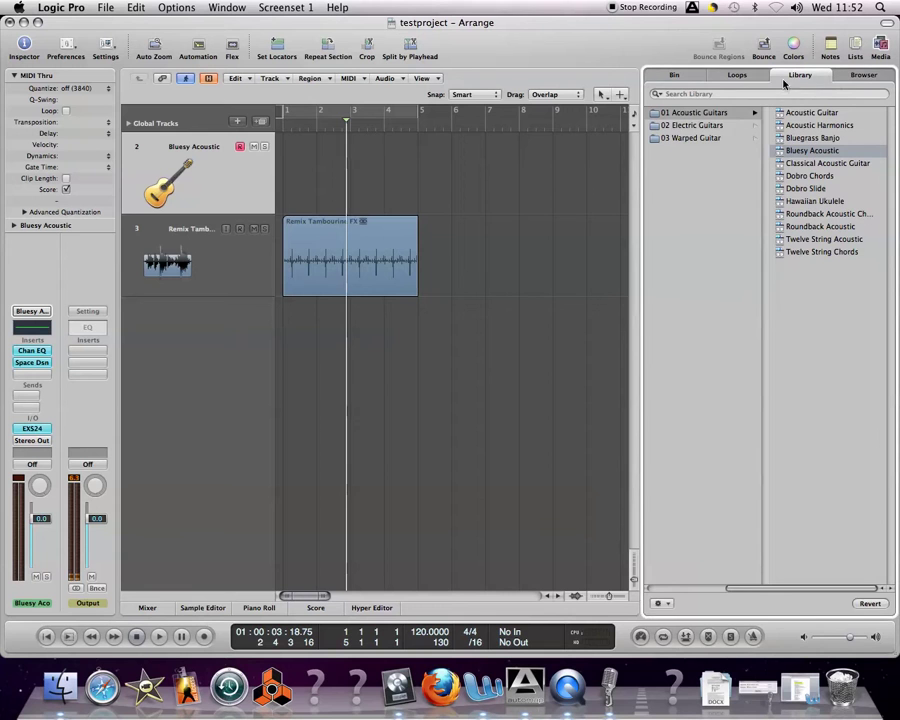
# Go up from the Logic folder through Music to the home folder in the file Browser
pyautogui.click(856, 78)
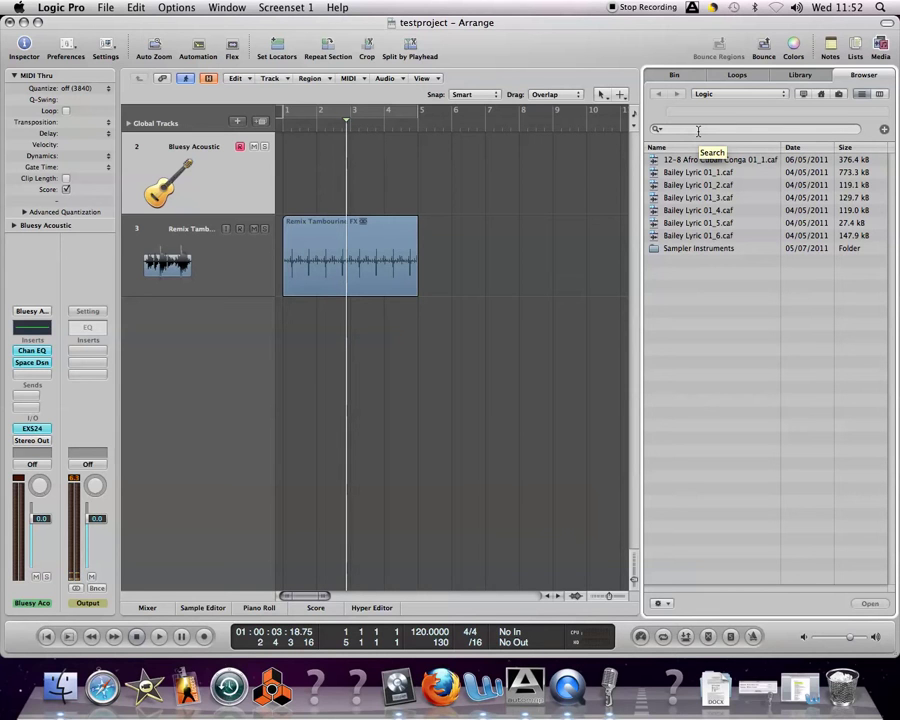
pyautogui.click(745, 95)
pyautogui.click(738, 105)
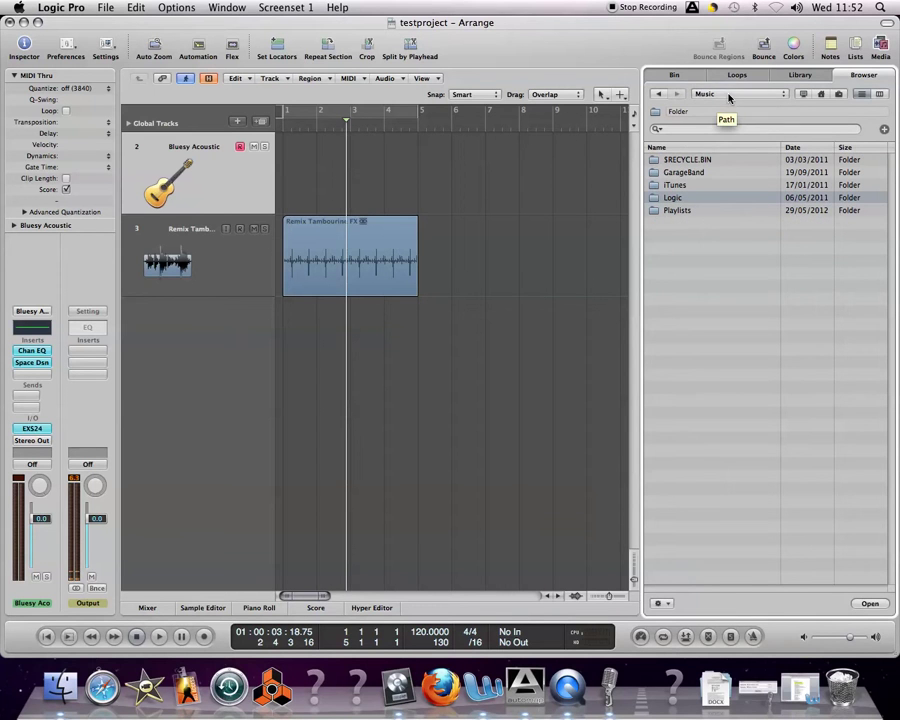
pyautogui.click(729, 97)
pyautogui.click(727, 107)
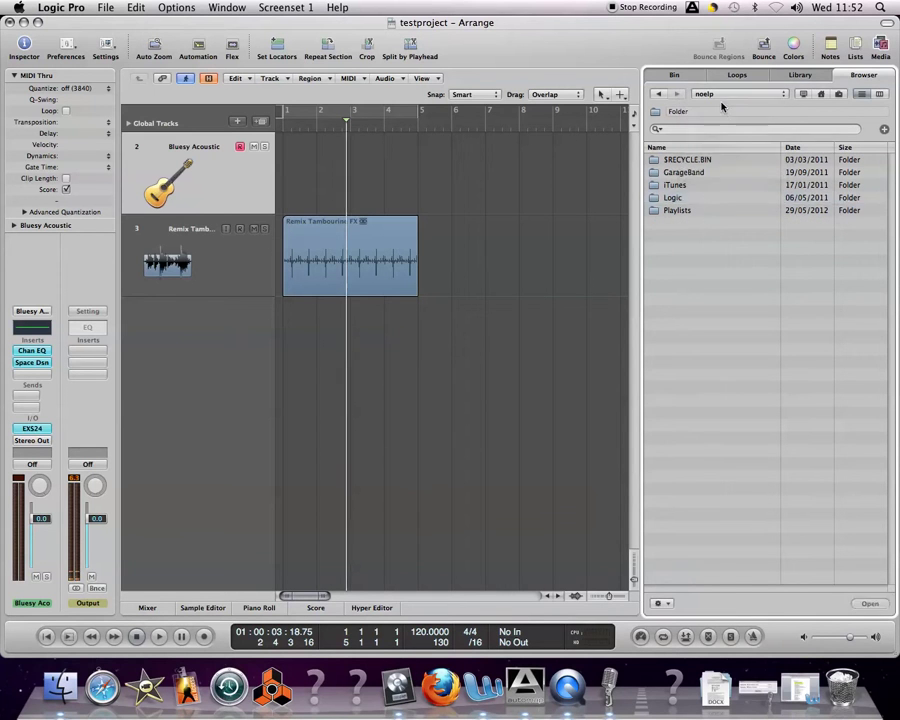
# Search the home folder for jkglfjd.wav and clear the search text
pyautogui.click(680, 128)
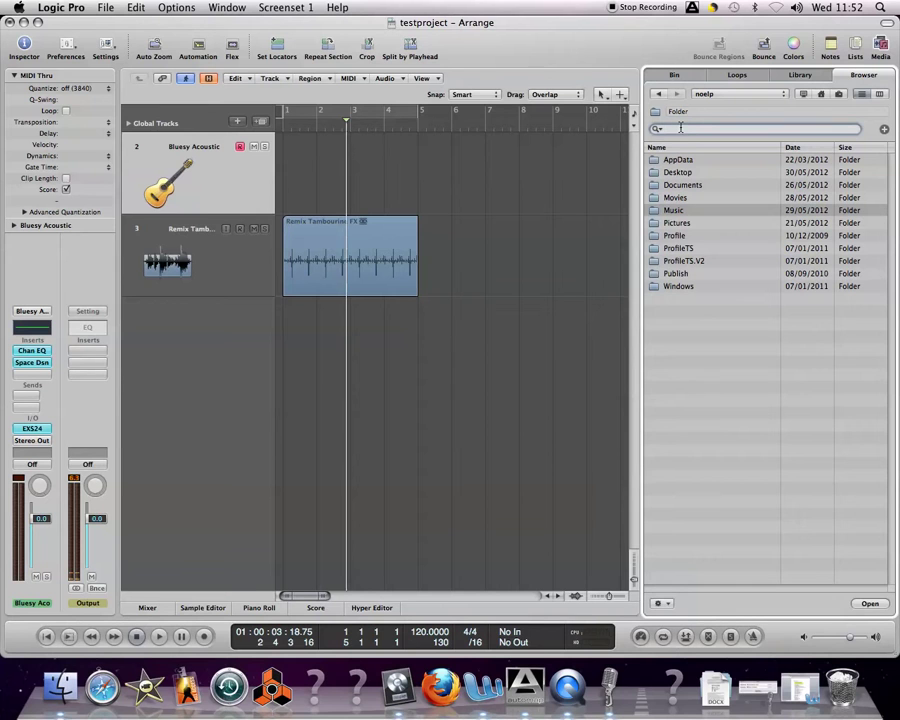
pyautogui.write('jkglfjd.wav')
pyautogui.press('Return')
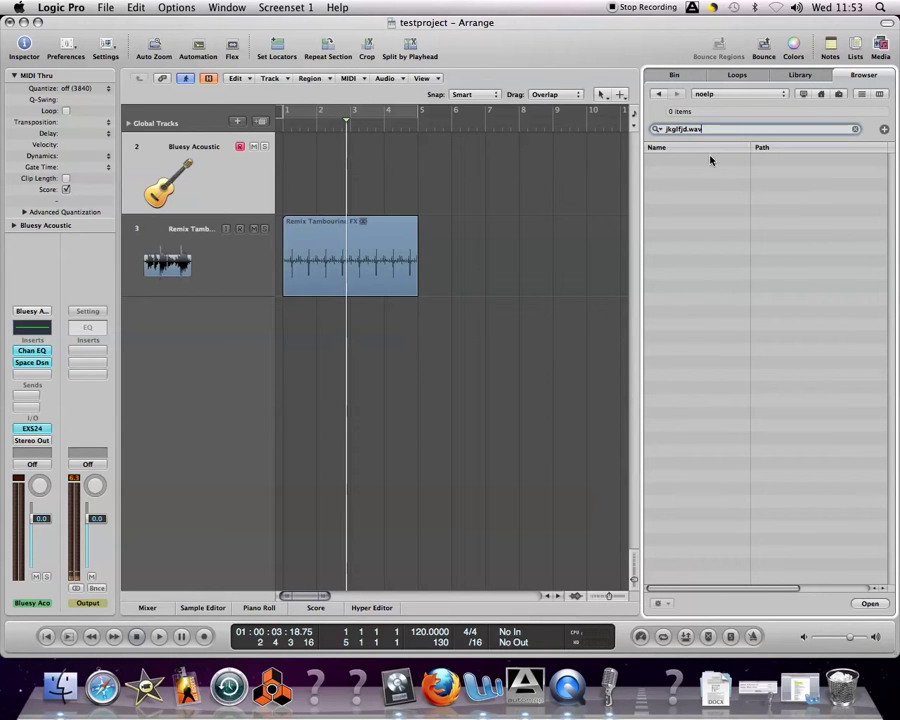
pyautogui.moveTo(705, 129); pyautogui.dragTo(636, 131)
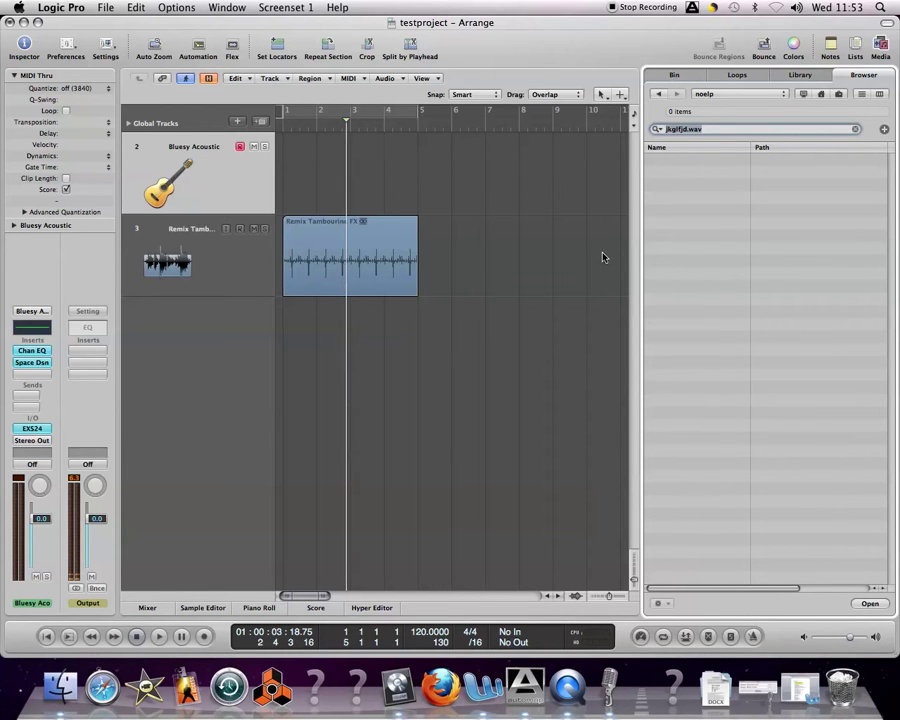
pyautogui.press('BackSpace')
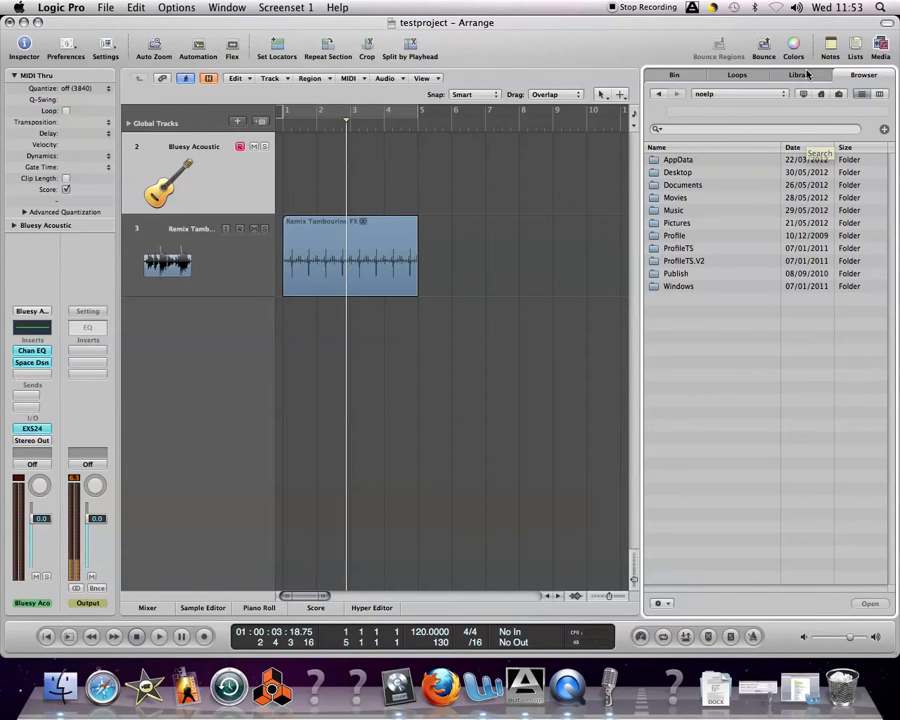
# Return from the file Browser to the Library and leave the Media area hidden
pyautogui.click(768, 76)
pyautogui.click(881, 46)
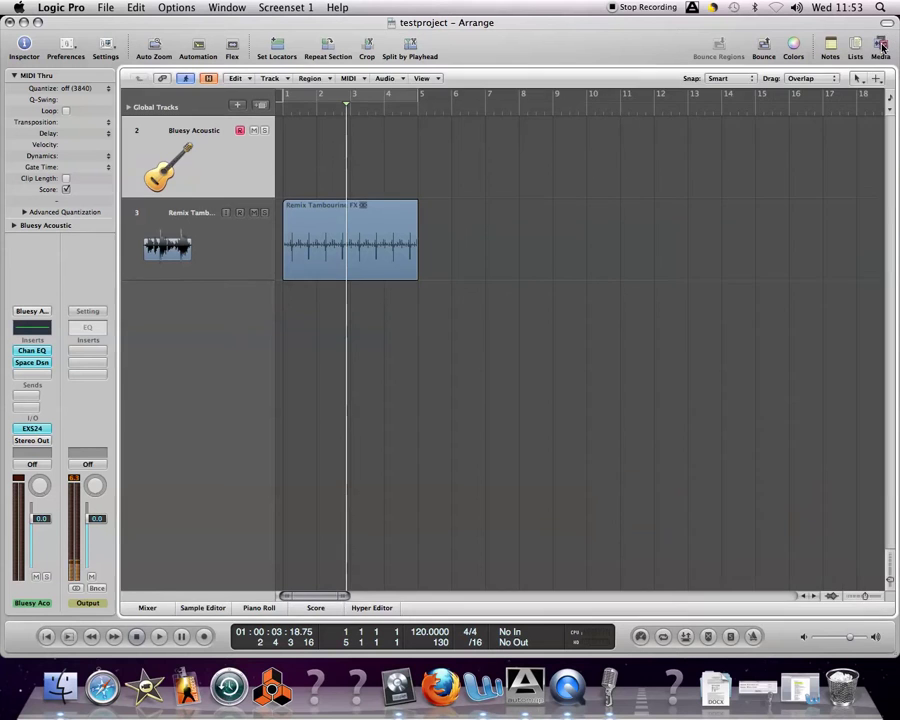
pyautogui.click(882, 46)
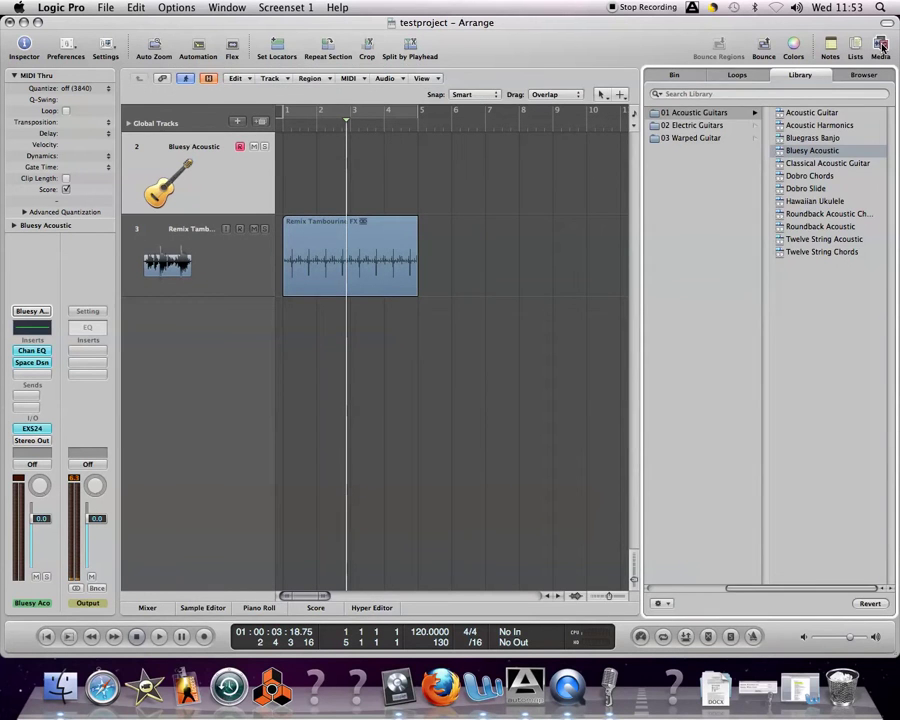
pyautogui.click(882, 46)
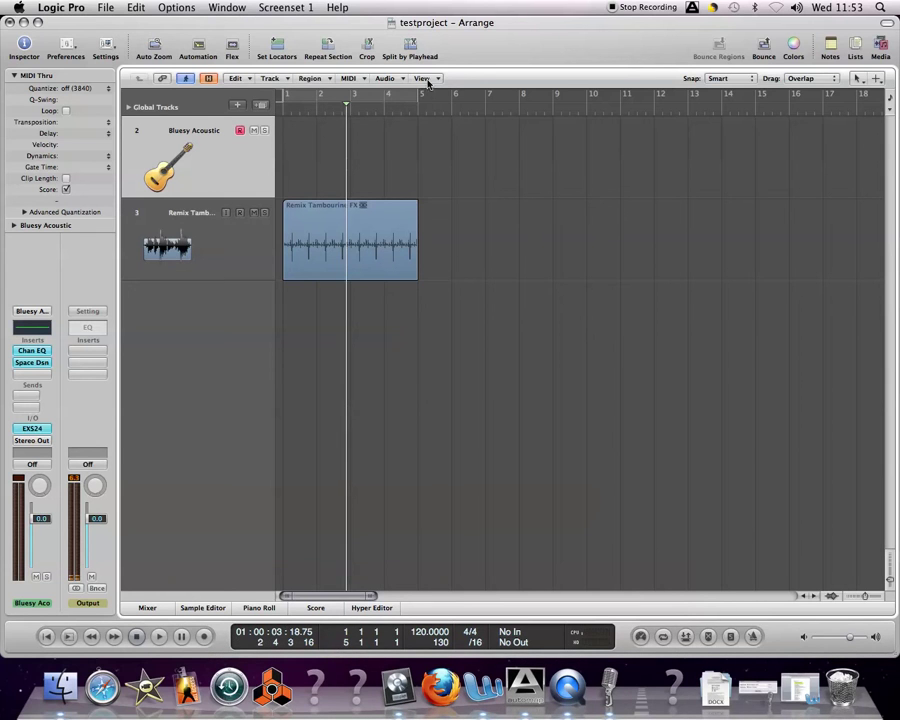
# Move the playhead along the bar ruler to about bar 6, beat 3
pyautogui.click(371, 107)
pyautogui.moveTo(371, 107); pyautogui.dragTo(475, 107)
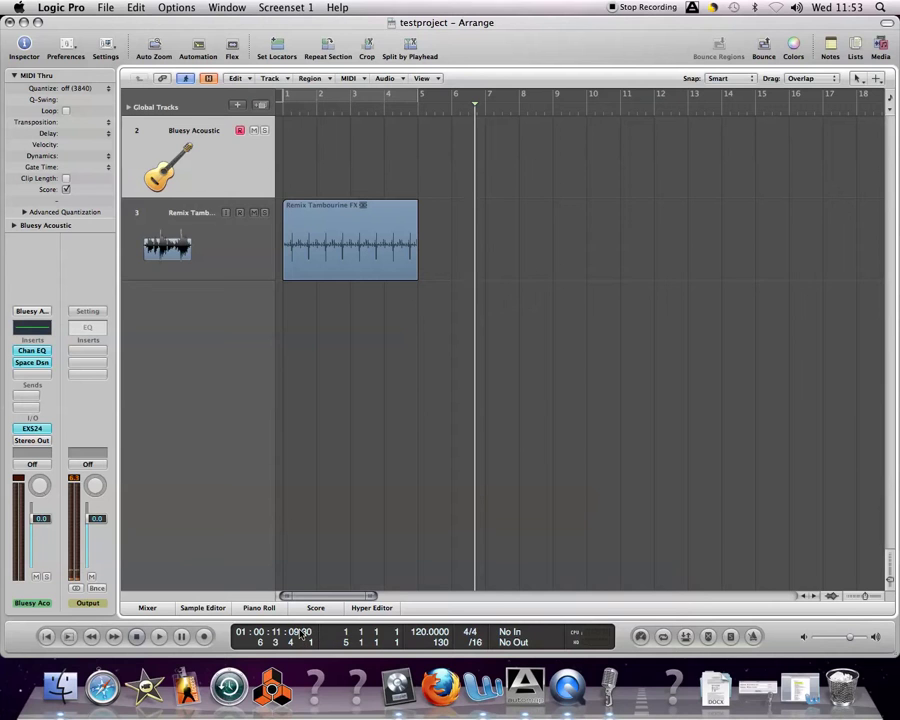
# Set the project tempo to 100 bpm
pyautogui.doubleClick(420, 633)
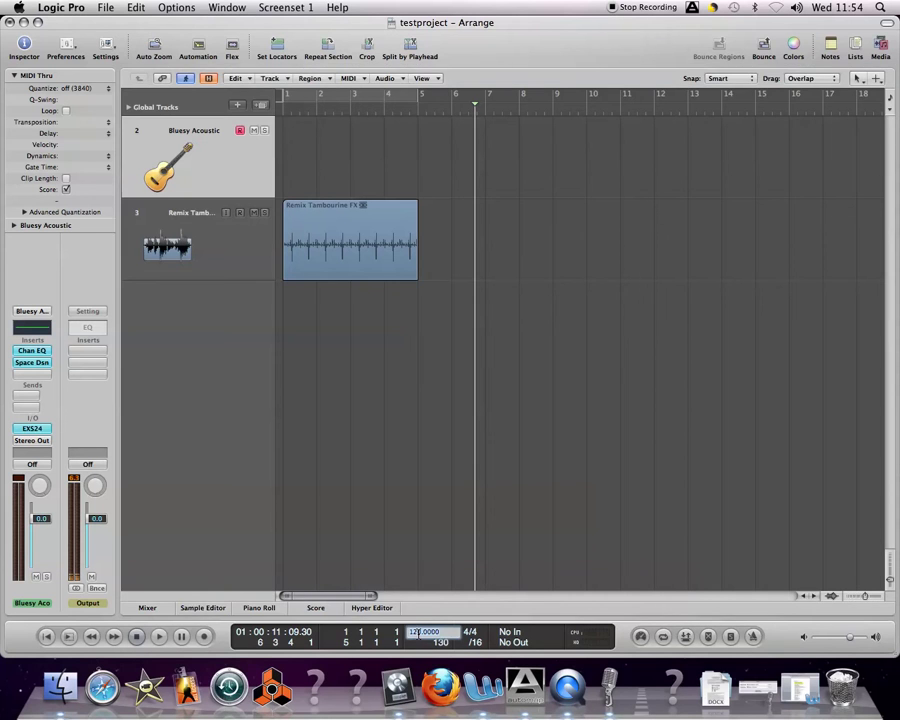
pyautogui.press('Return')
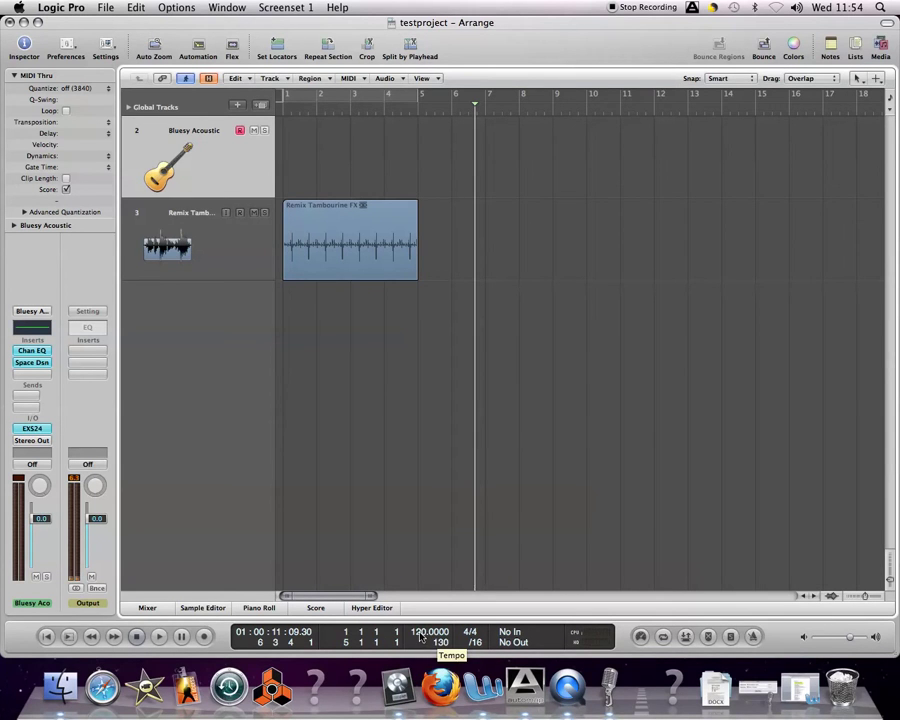
pyautogui.doubleClick(424, 632)
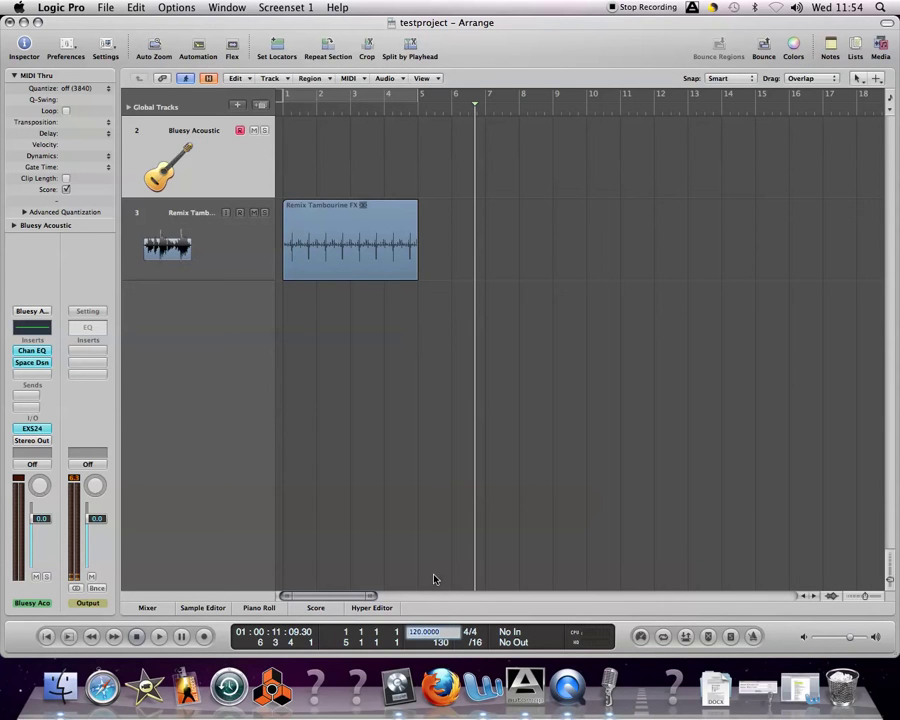
pyautogui.write('100')
pyautogui.press('Return')
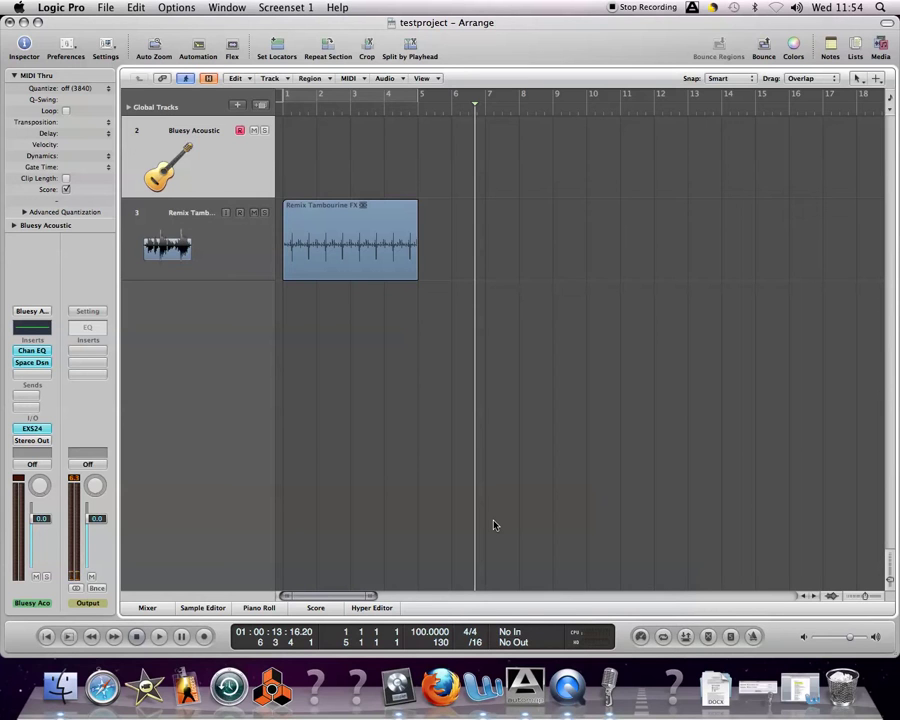
# Play a few test notes on the Bluesy Acoustic track to check the MIDI input activity
pyautogui.press('a')
pyautogui.press('a')
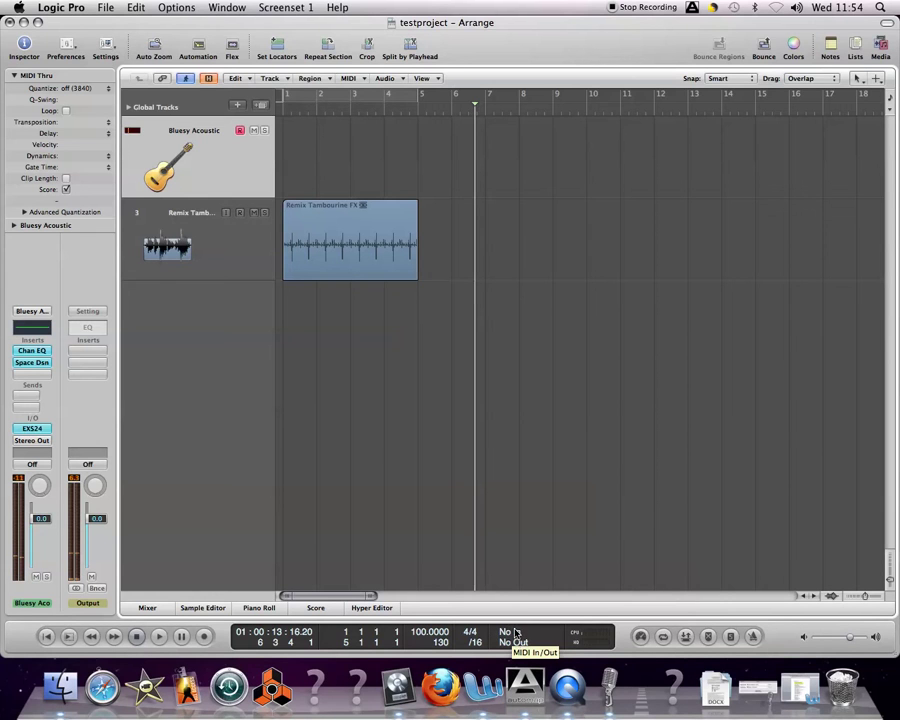
pyautogui.press('a')
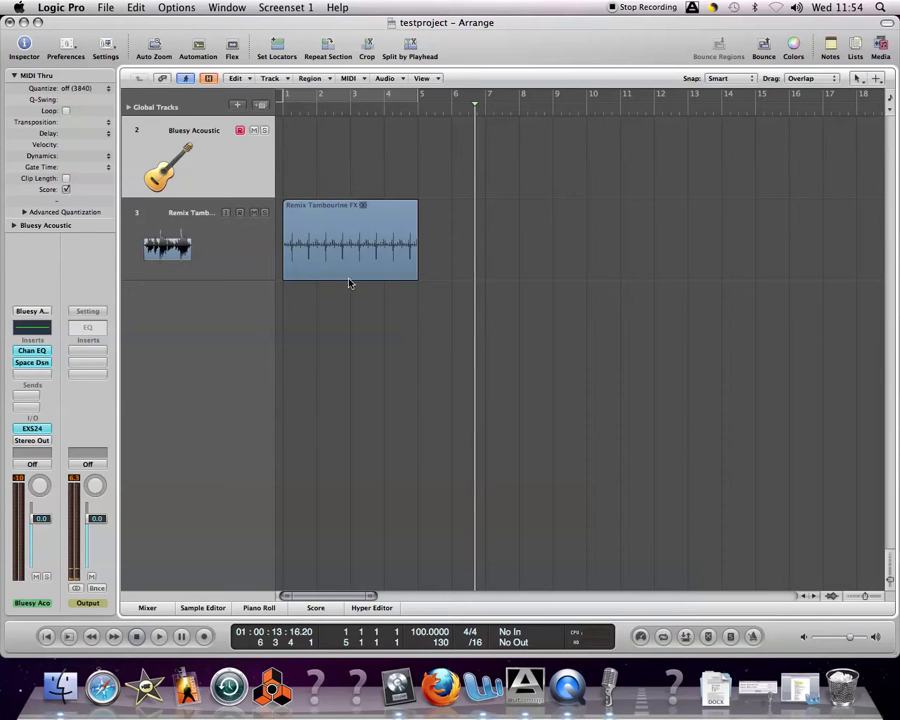
# Place the playhead in bar 1, enable Cycle mode with its range shortened to bar 1, and play the loop
pyautogui.click(307, 103)
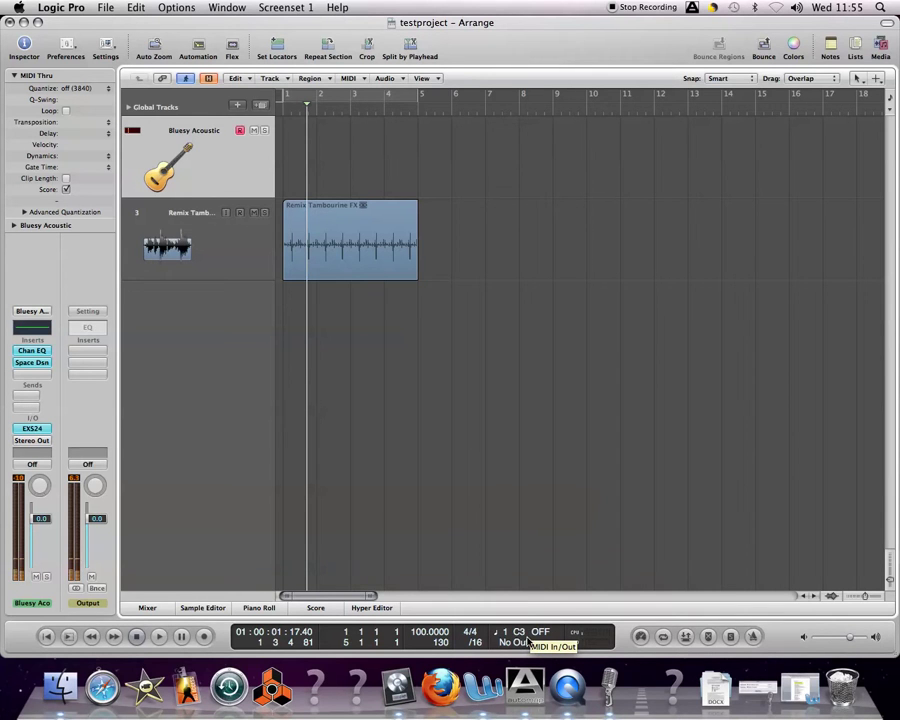
pyautogui.click(663, 637)
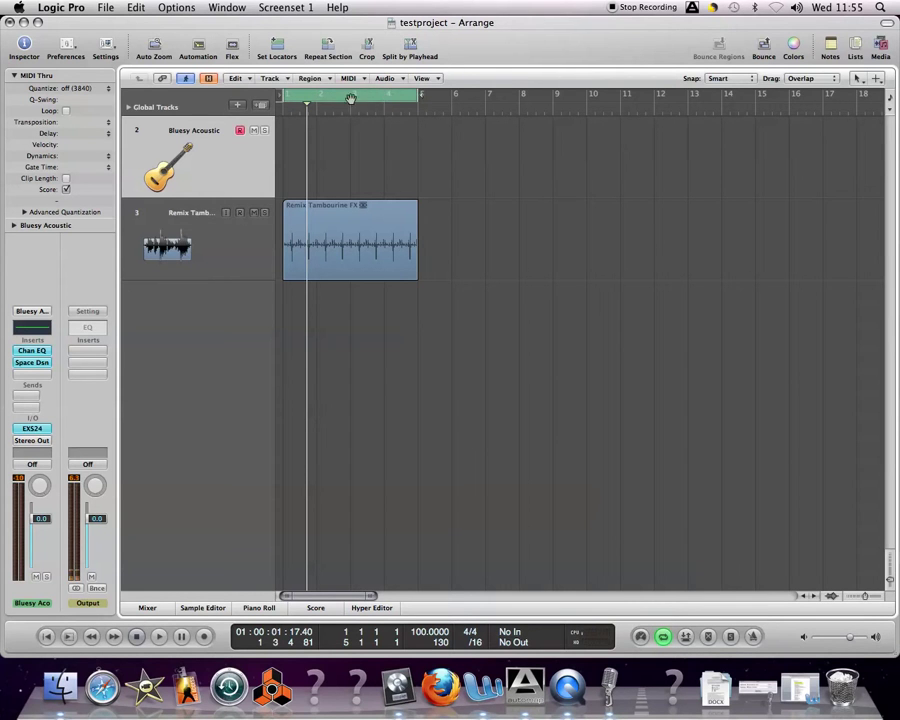
pyautogui.moveTo(418, 96); pyautogui.dragTo(385, 102)
pyautogui.moveTo(395, 103); pyautogui.dragTo(305, 108)
pyautogui.press('space')
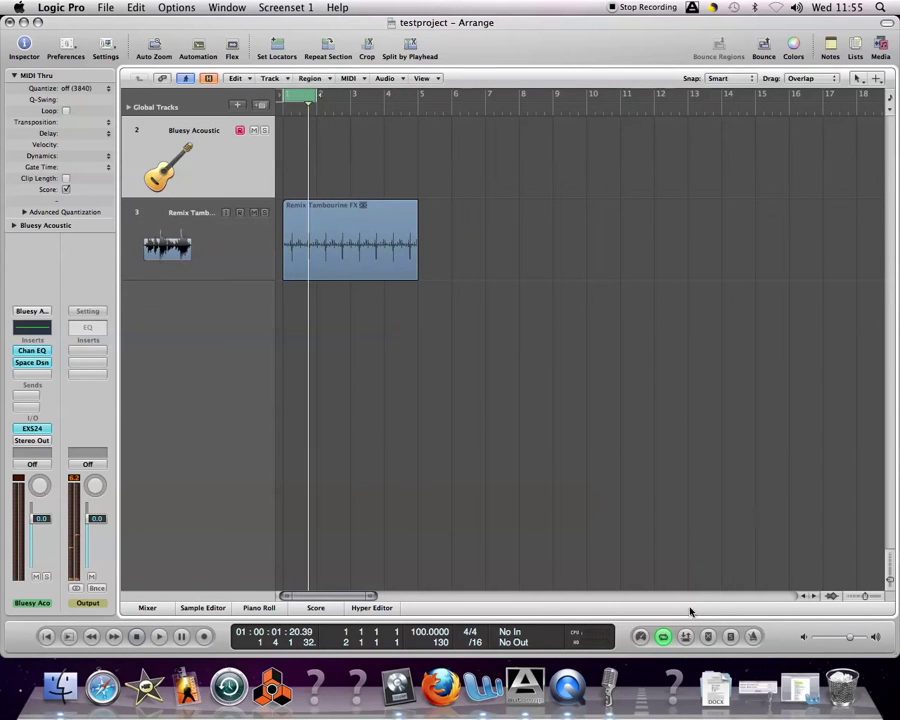
# Switch Cycle mode off and on again from the bar ruler, and move the one-bar cycle range to bar 2
pyautogui.click(300, 97)
pyautogui.click(300, 97)
pyautogui.click(300, 97)
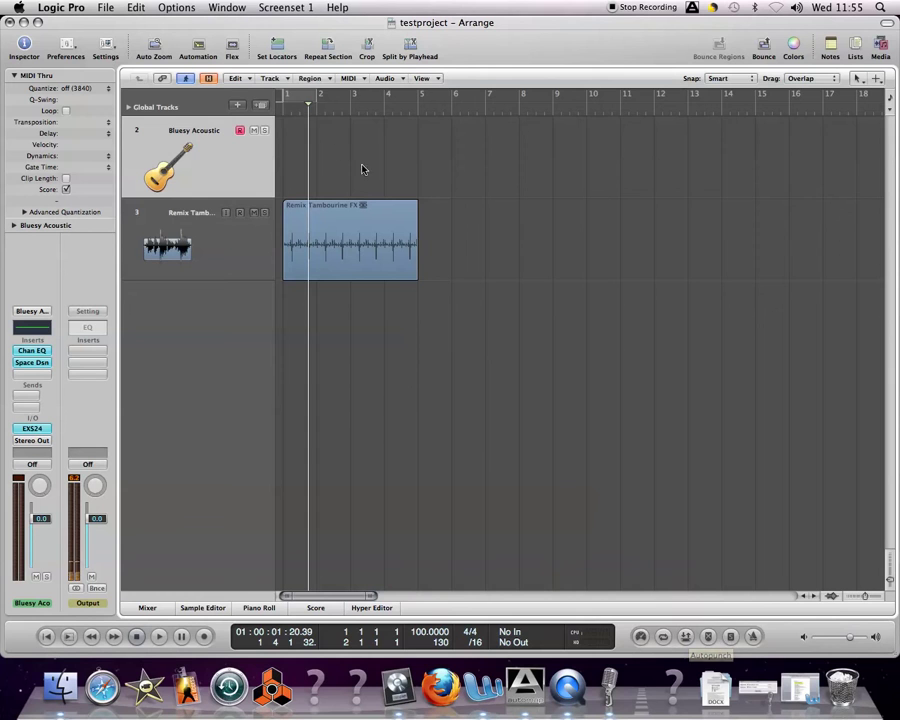
pyautogui.click(308, 96)
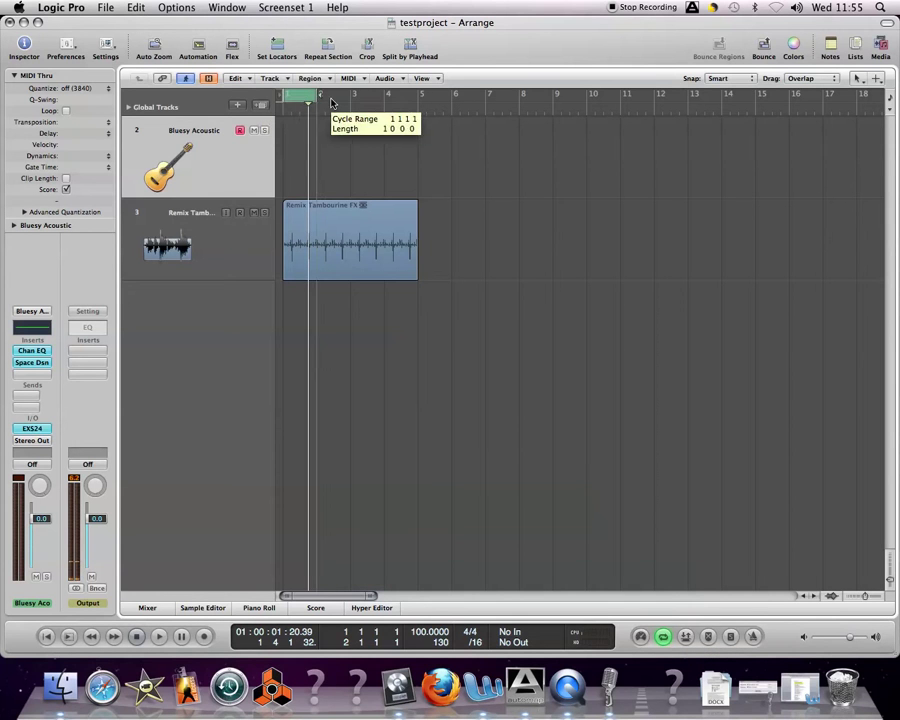
pyautogui.moveTo(323, 101); pyautogui.dragTo(330, 100)
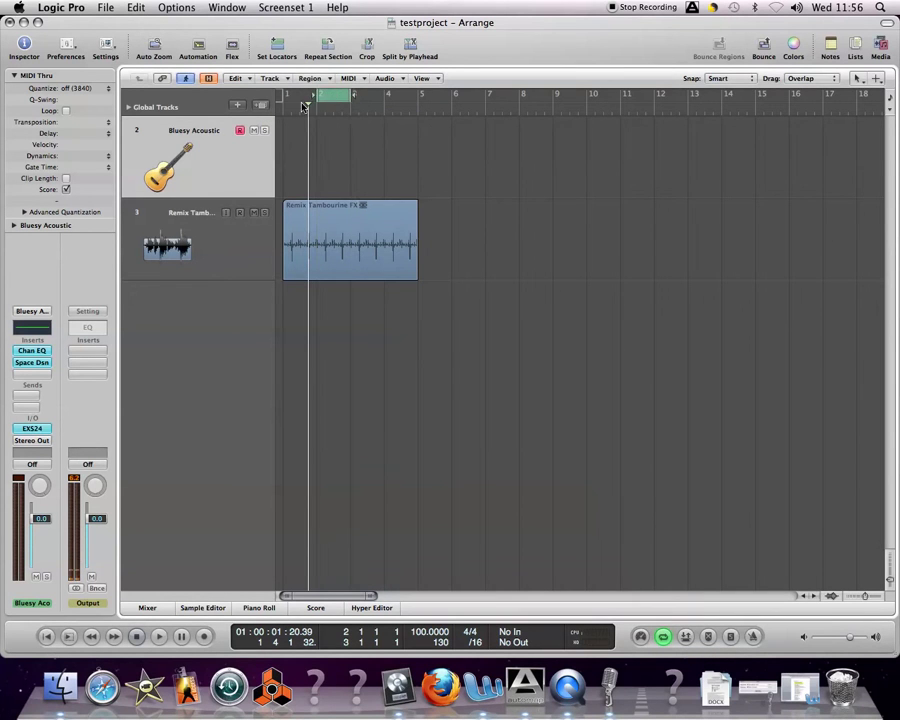
# Enable Autopunch with its range moved to start at bar 5 and end at bar 7, and disable Cycle mode
pyautogui.click(685, 636)
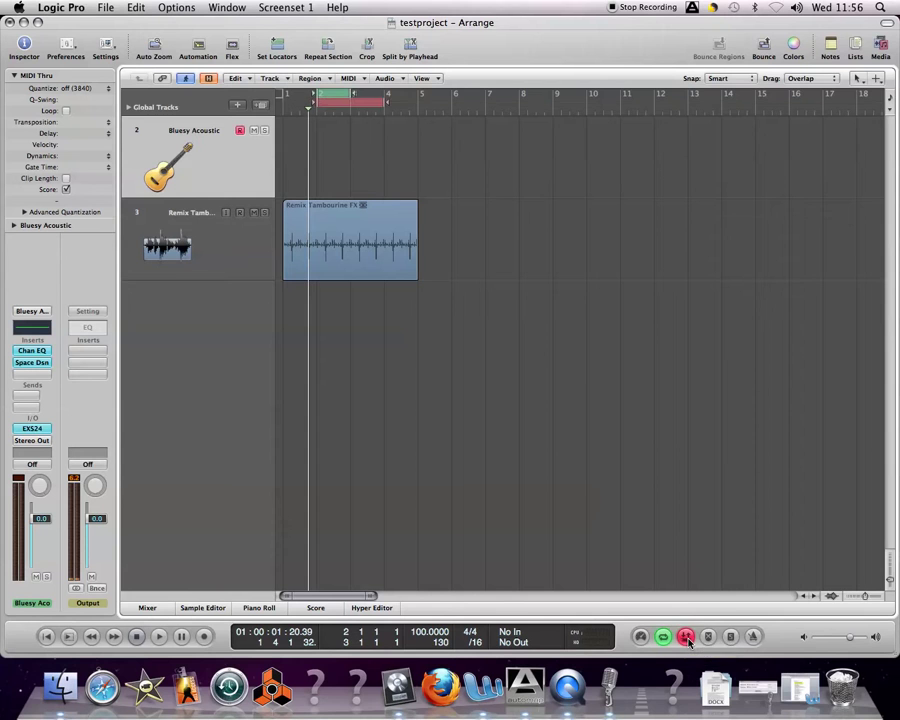
pyautogui.moveTo(337, 106); pyautogui.dragTo(438, 107)
pyautogui.click(336, 92)
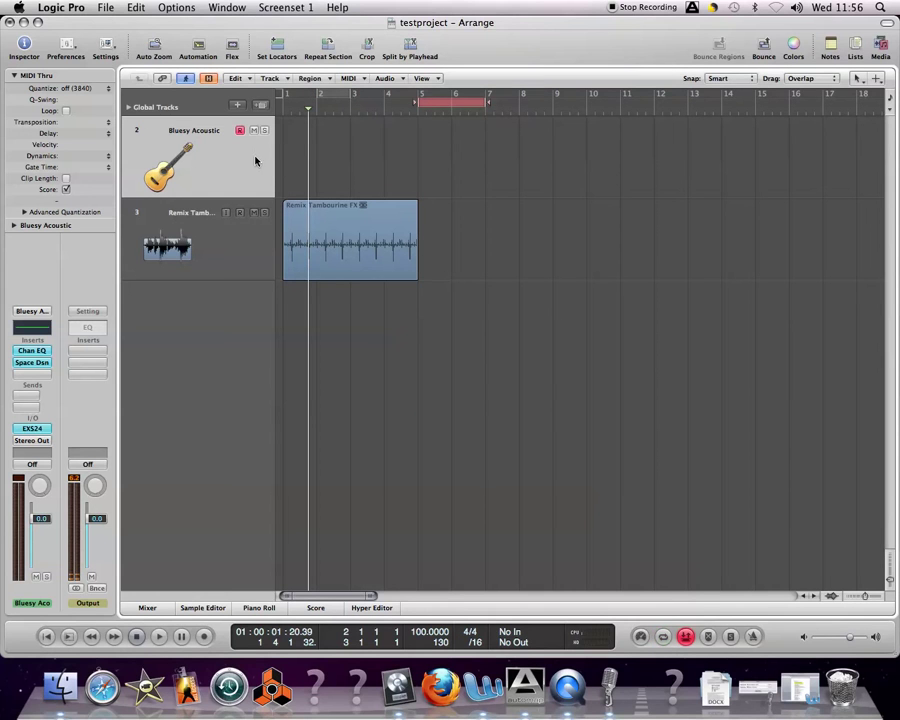
# Play from about the middle of bar 3 through the autopunch range, stopping just past bar 7
pyautogui.click(369, 112)
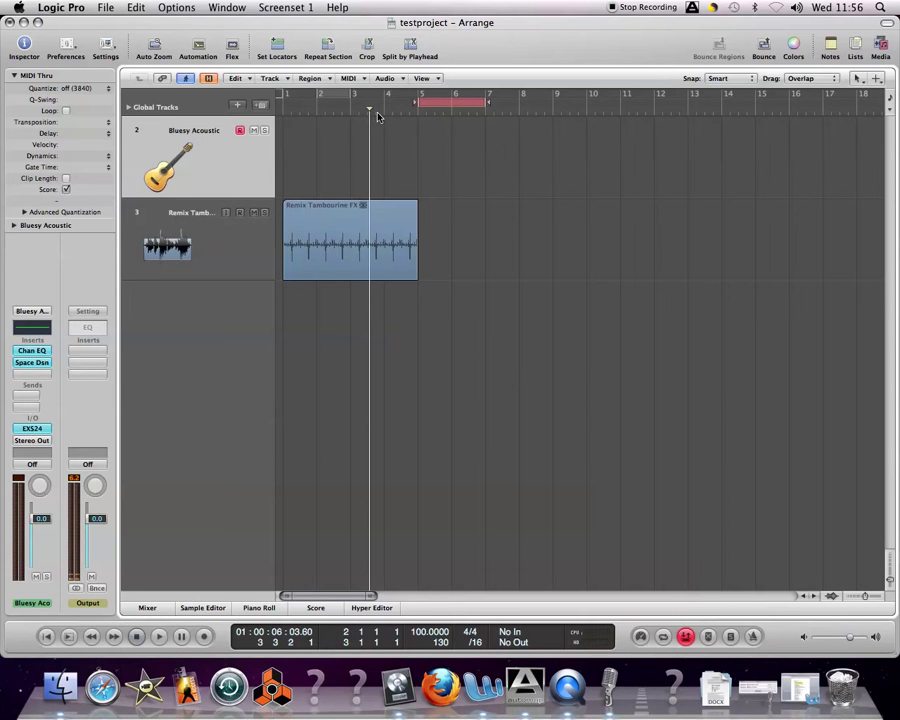
pyautogui.press('space')
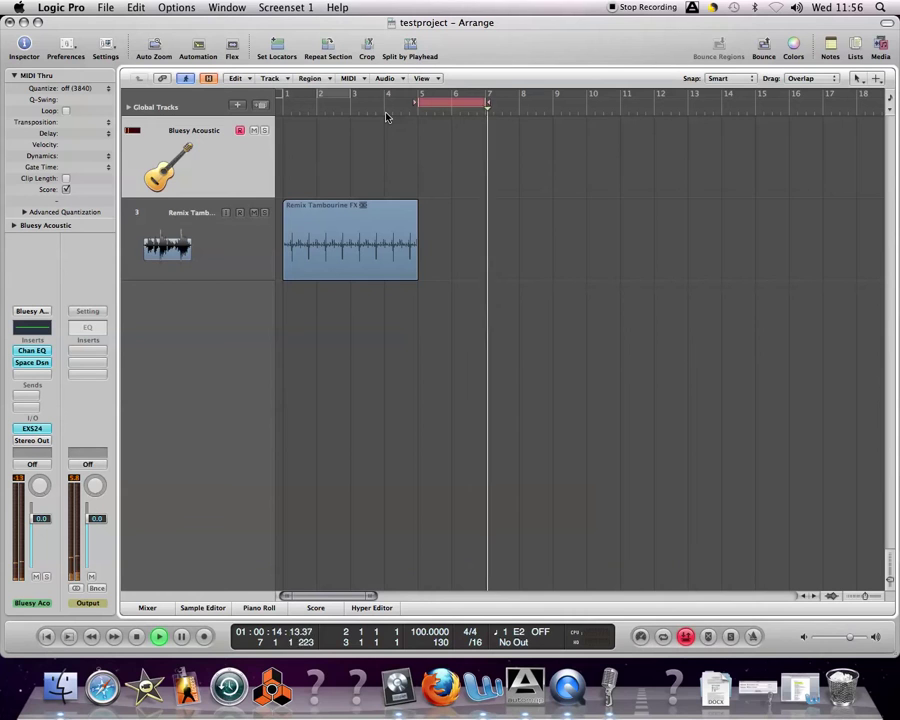
pyautogui.press('space')
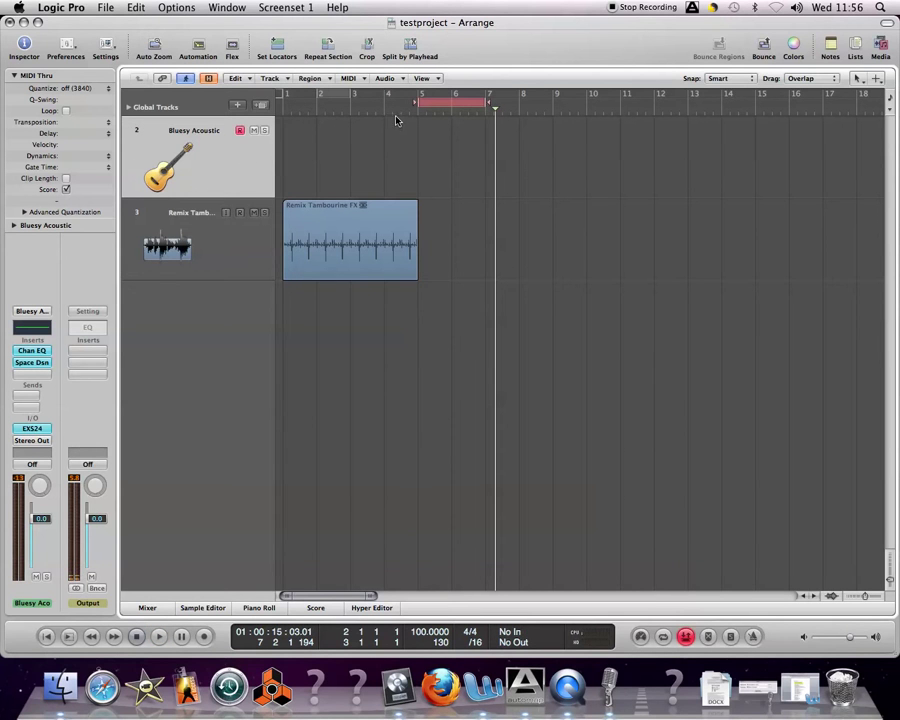
# Move the autopunch range to cover only bar 2, and place the playhead at bar 1, beat 4
pyautogui.moveTo(440, 105); pyautogui.dragTo(352, 104)
pyautogui.click(309, 106)
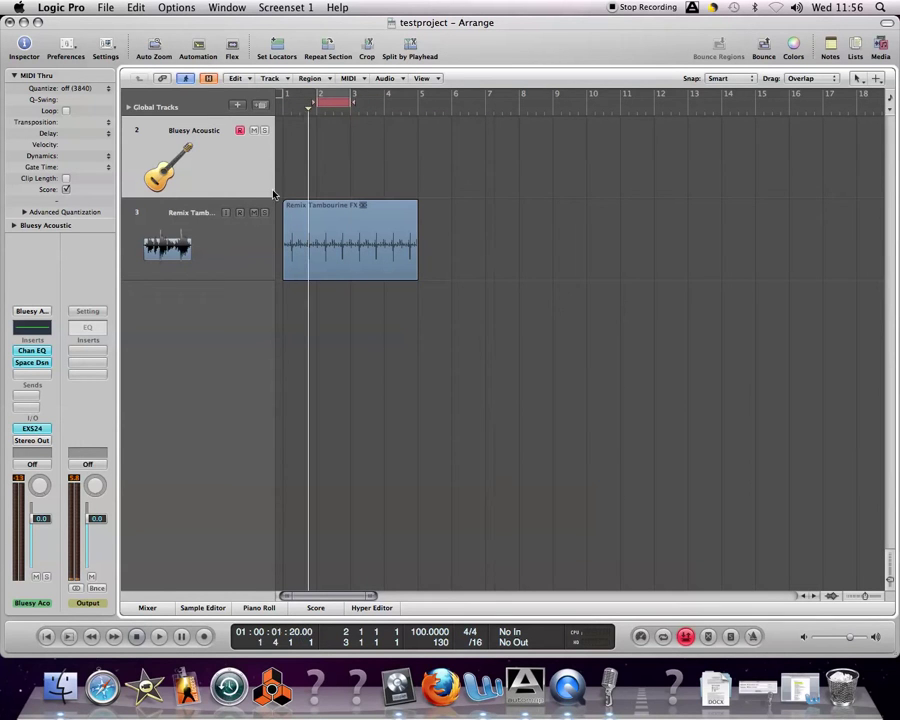
# Create one new mono audio track with Input 1 and Output 1-2, below the Bluesy Acoustic track
pyautogui.click(209, 251)
pyautogui.click(244, 149)
pyautogui.click(237, 105)
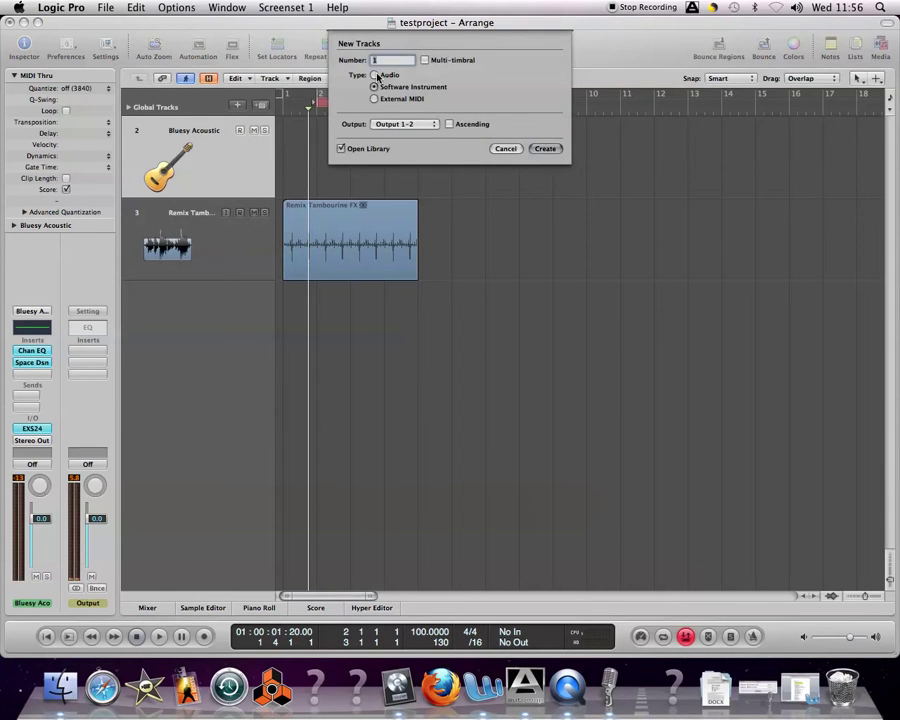
pyautogui.click(376, 75)
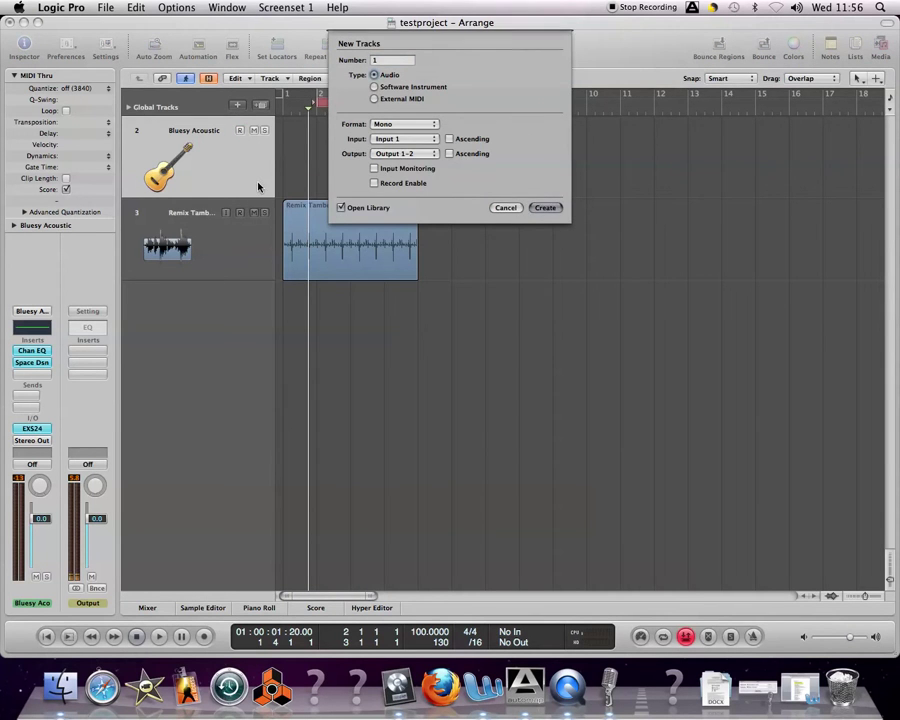
pyautogui.press('Return')
# Record-enable the new audio track, make an autopunch recording across bar 2, and disarm the track
pyautogui.click(241, 230)
pyautogui.press('space')
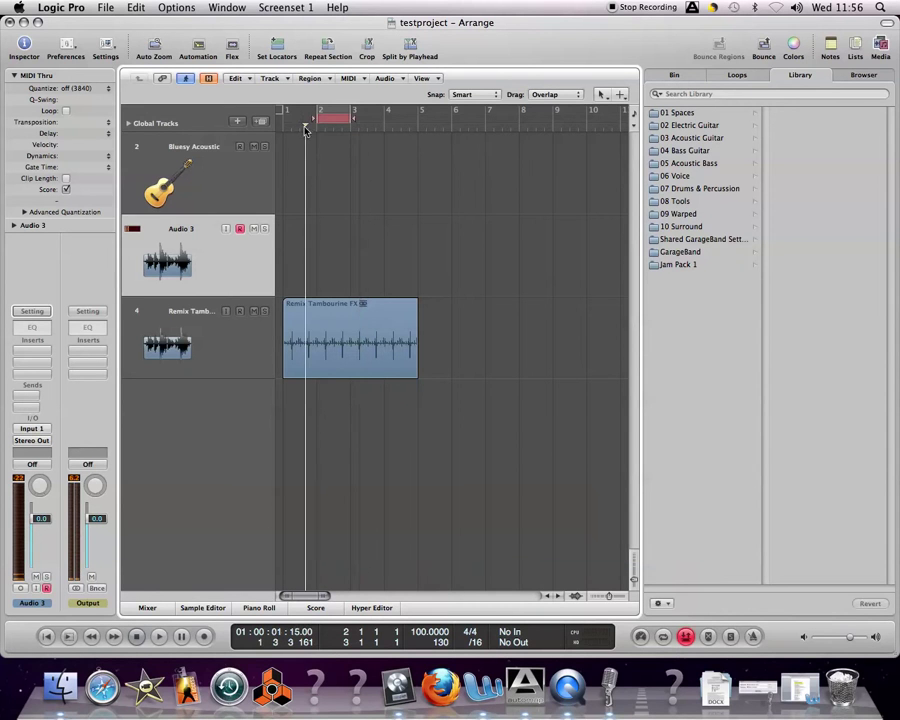
pyautogui.click(204, 636)
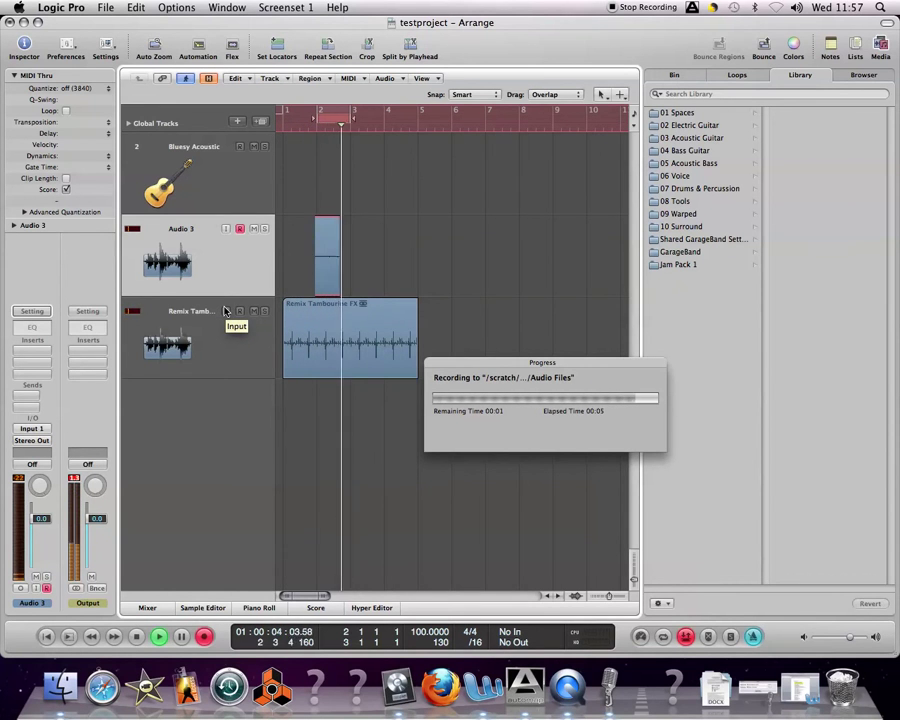
pyautogui.press('space')
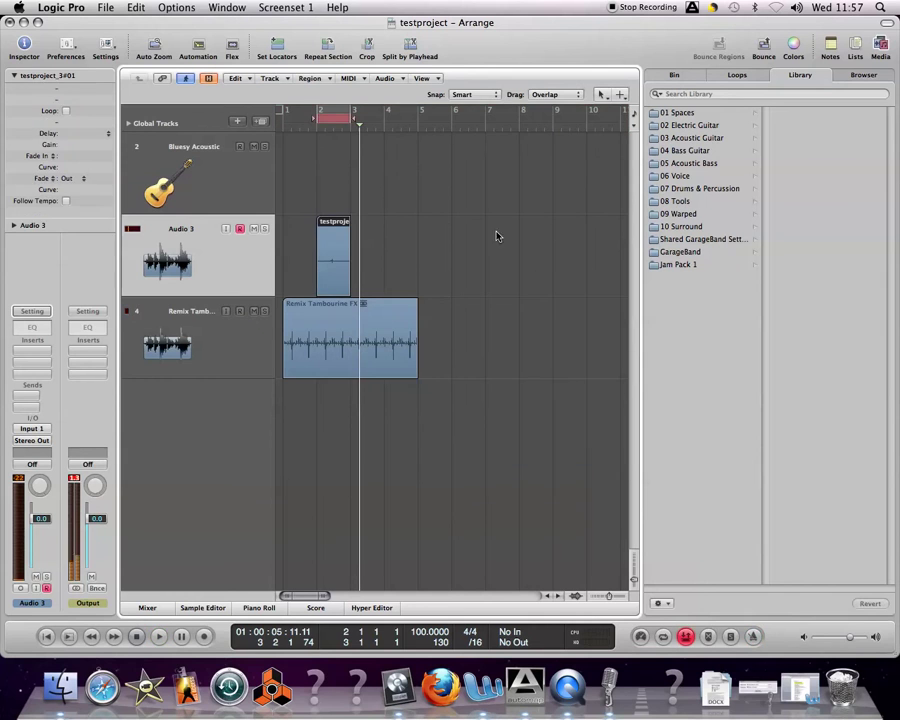
pyautogui.click(240, 229)
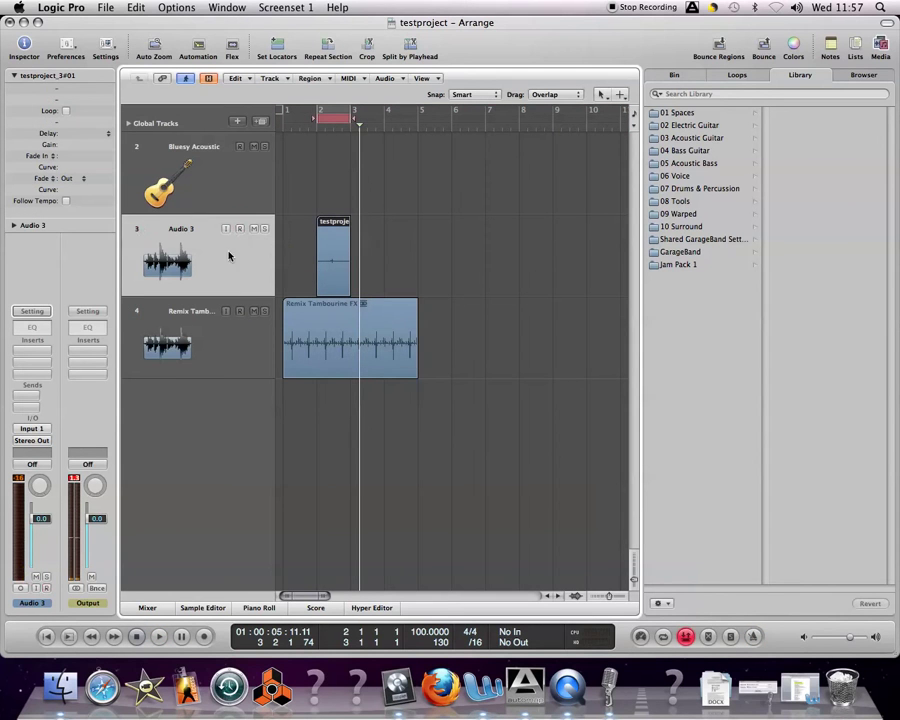
# Toggle Cycle mode on and off over bar 2 to compare it with the punch range, and disable Autopunch
pyautogui.click(335, 121)
pyautogui.click(332, 121)
pyautogui.click(293, 250)
pyautogui.click(332, 122)
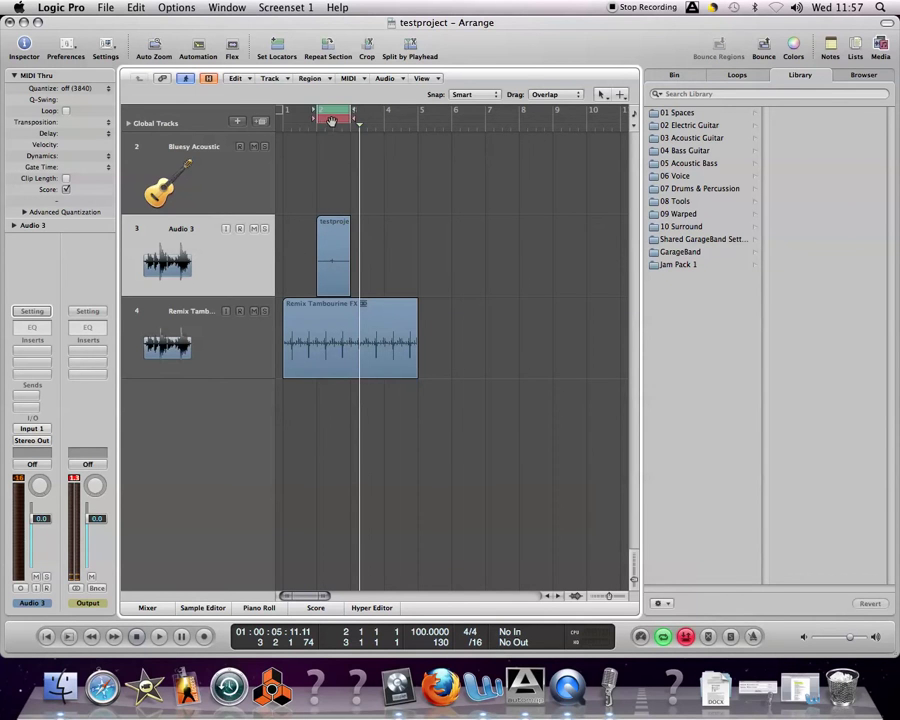
pyautogui.click(332, 121)
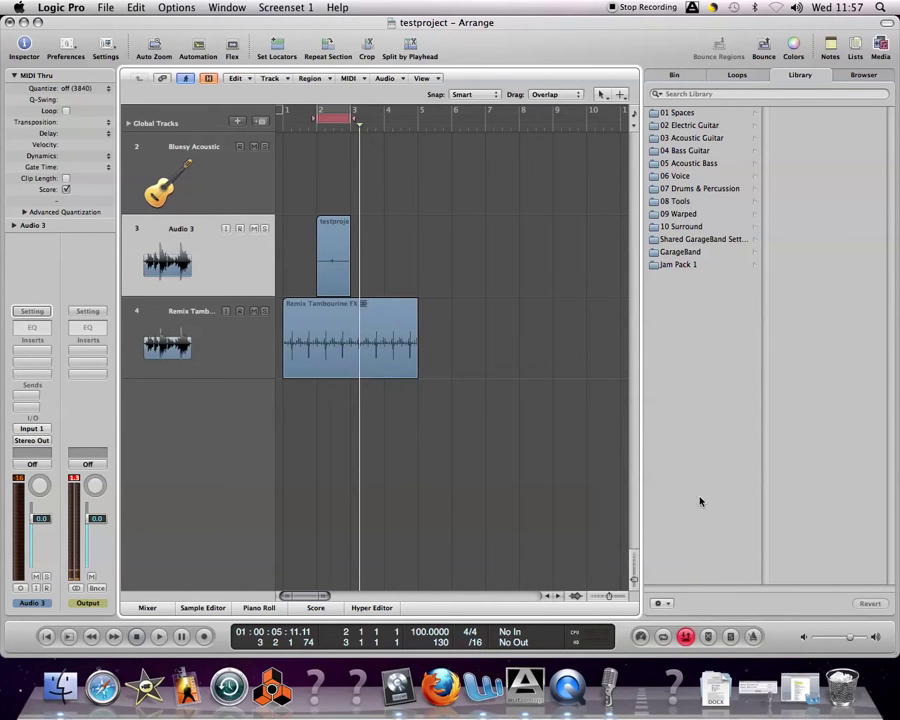
pyautogui.click(685, 636)
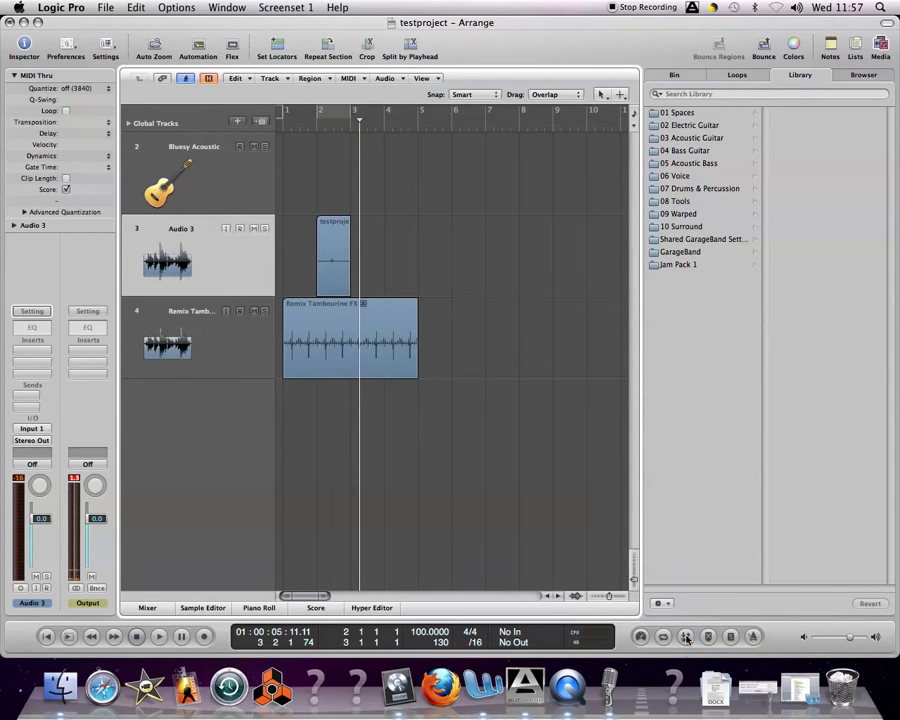
# Delete the Audio 3 track with its recorded region, and select the Bluesy Acoustic track
pyautogui.click(216, 254)
pyautogui.press('Delete')
pyautogui.click(547, 253)
pyautogui.press('super+BackSpace')
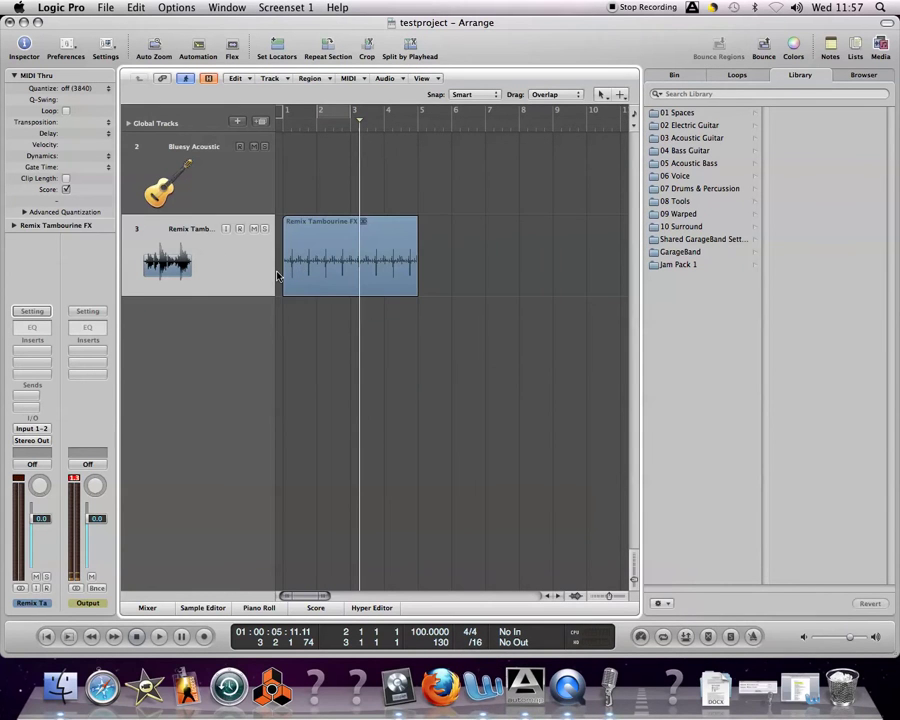
pyautogui.click(226, 170)
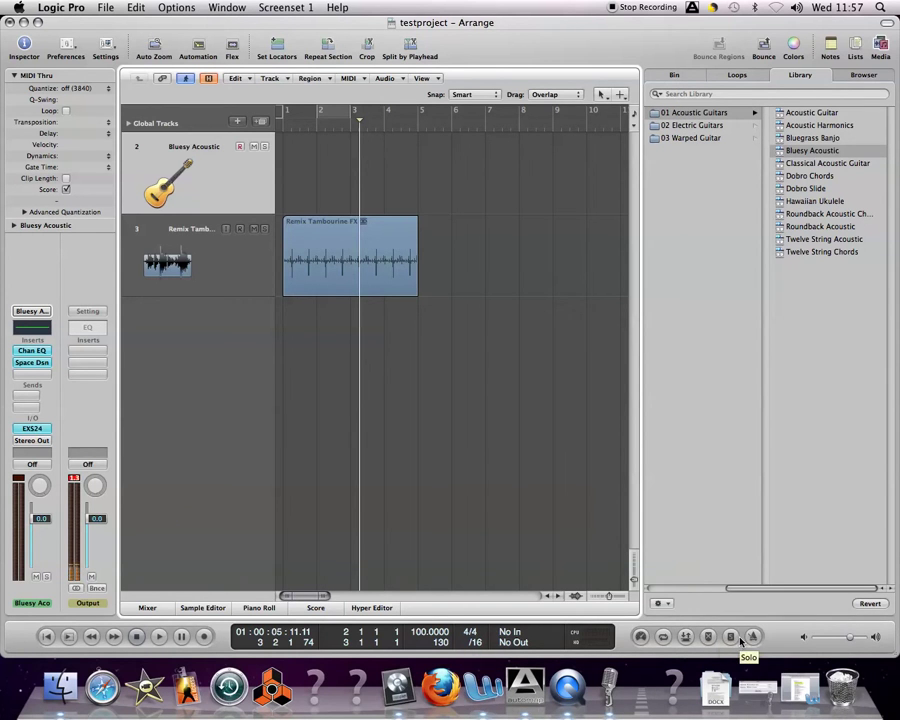
# Solo the Remix Tambourine FX region, play it briefly, and turn Solo mode off
pyautogui.press('super+a')
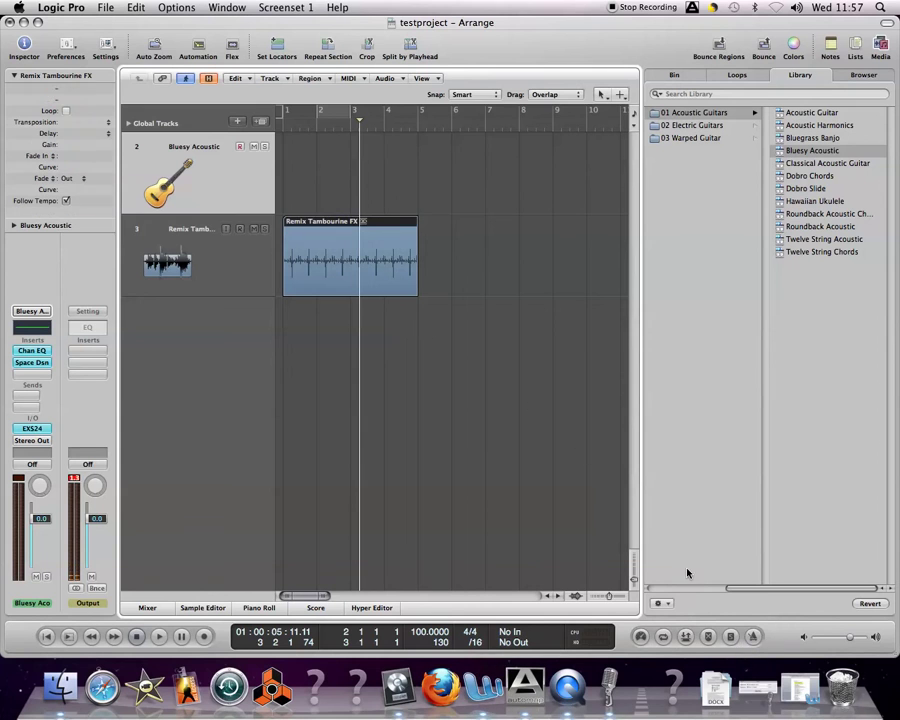
pyautogui.click(729, 637)
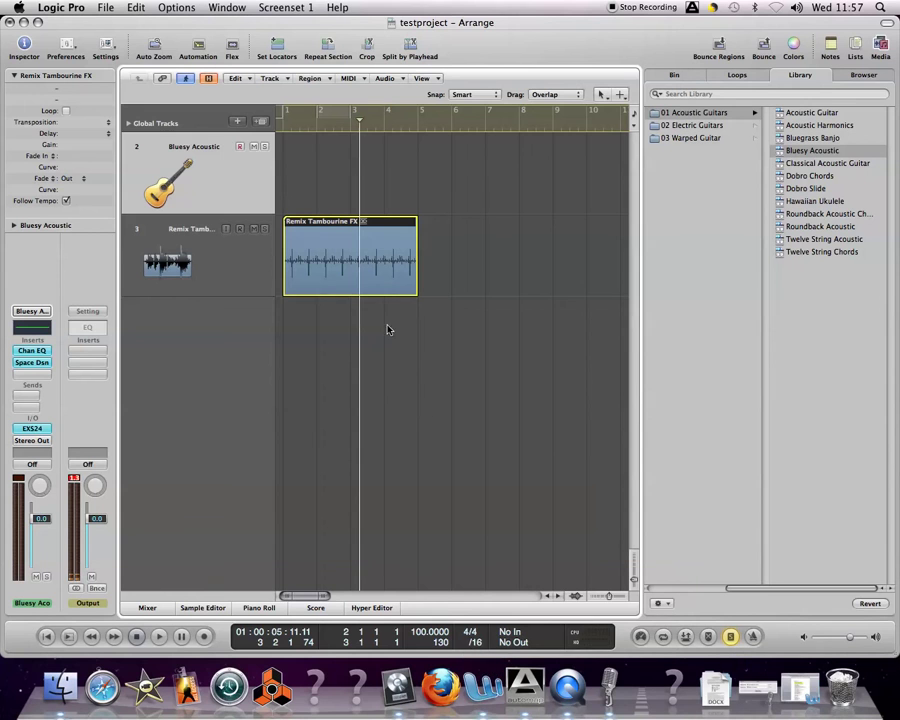
pyautogui.press('r')
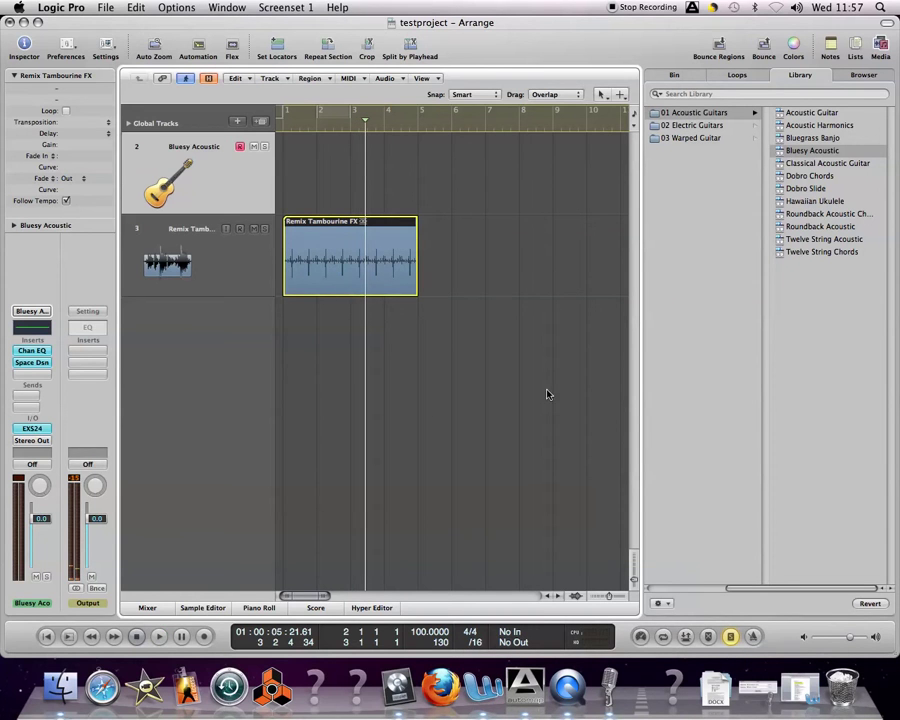
pyautogui.click(731, 637)
# Turn on the metronome click, listen to it during playback, and turn it off again
pyautogui.click(753, 637)
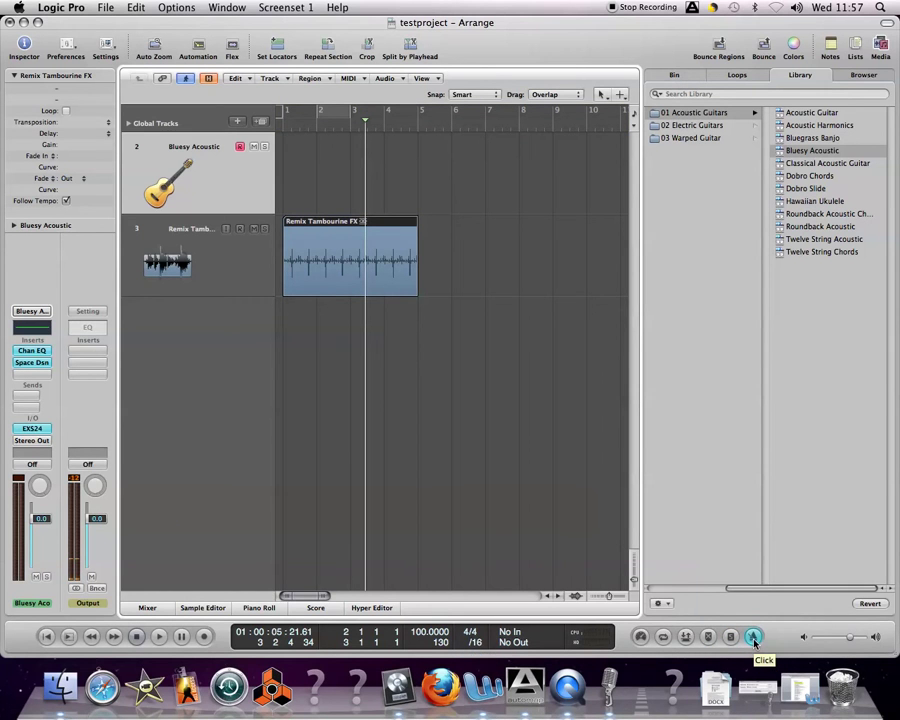
pyautogui.press('space')
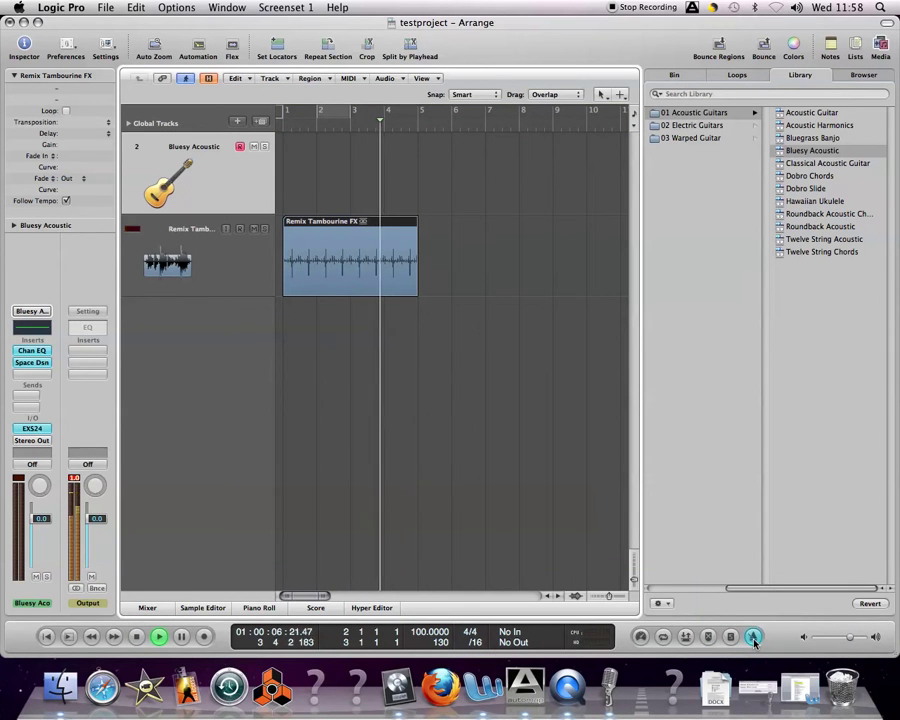
pyautogui.press('space')
pyautogui.click(754, 638)
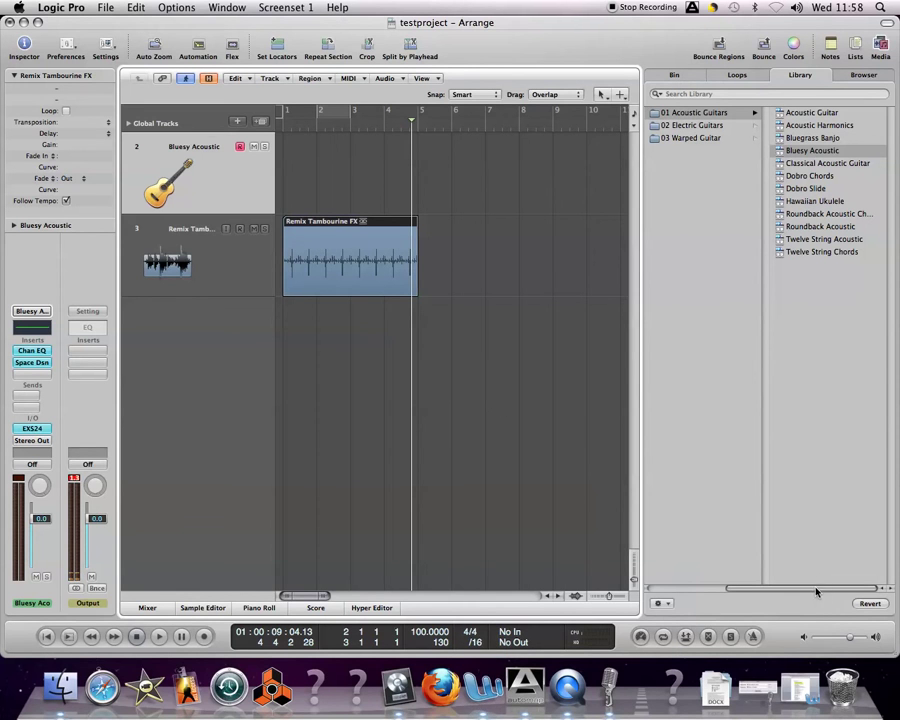
# Open the Mixer and set the Bluesy Acoustic channel's volume to +0.1 and its pan to +5
pyautogui.moveTo(850, 637)
pyautogui.mouseDown()
pyautogui.moveTo(841, 638)
pyautogui.moveTo(850, 637)
pyautogui.mouseUp()
pyautogui.click(245, 289)
pyautogui.click(190, 174)
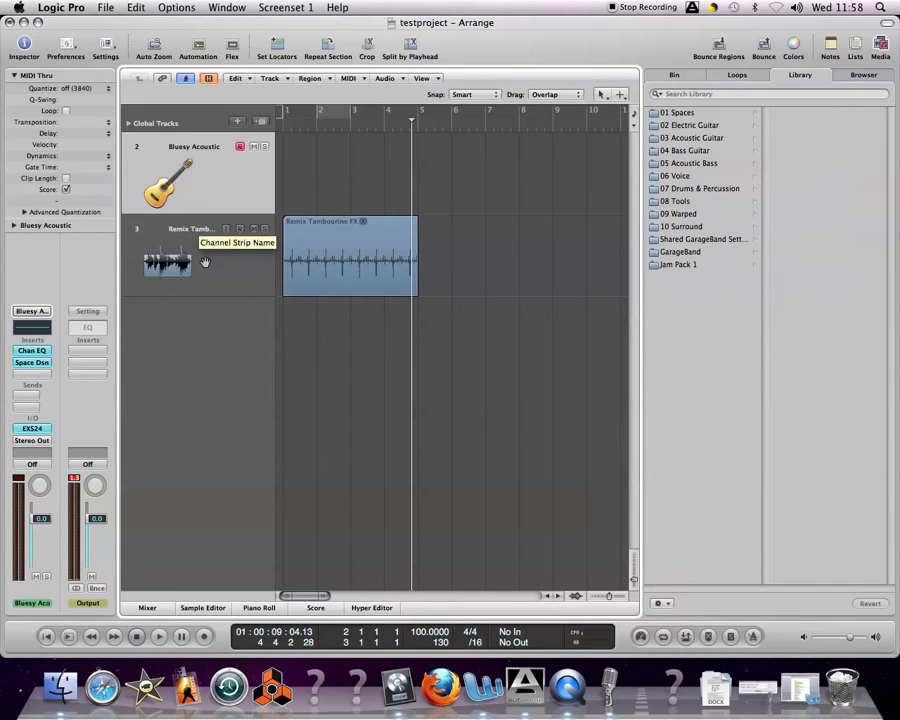
pyautogui.click(147, 608)
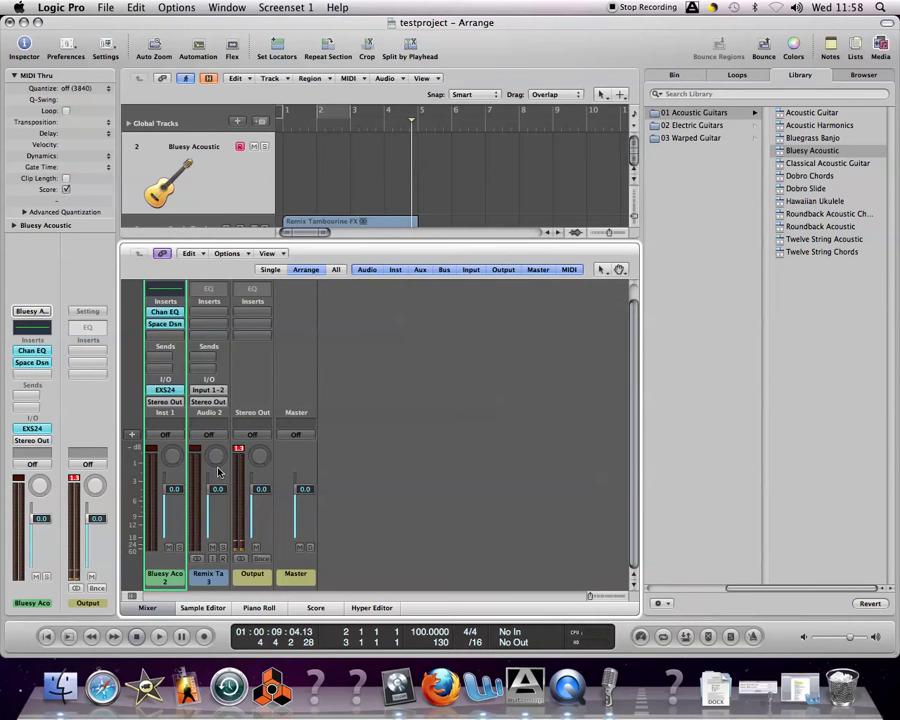
pyautogui.click(212, 567)
pyautogui.click(166, 578)
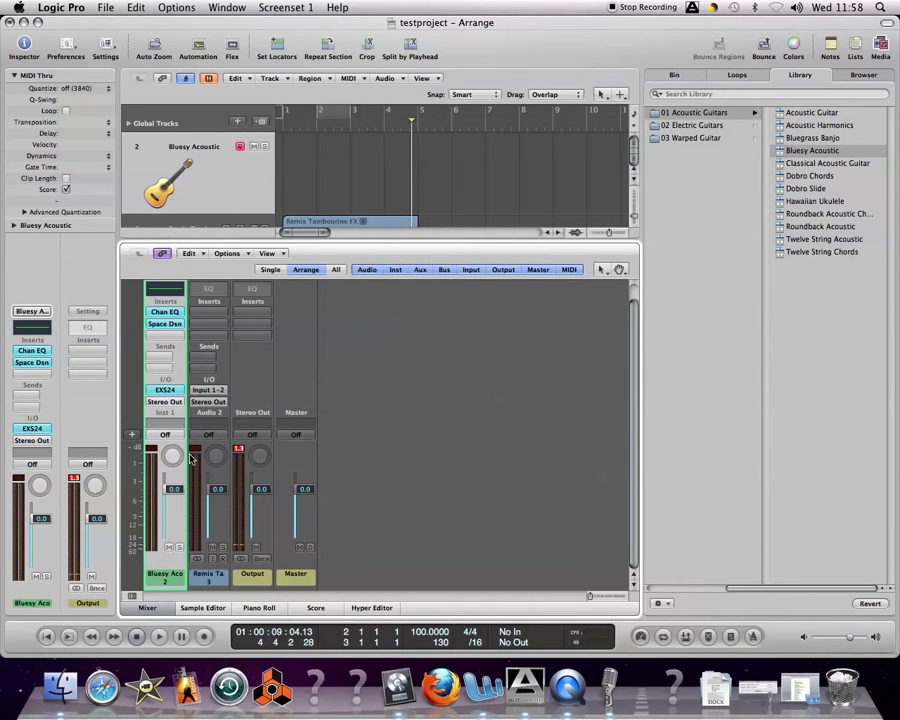
pyautogui.moveTo(177, 494); pyautogui.dragTo(173, 447)
# Show the Remix Tambourine FX region in the Sample Editor and enlarge the editor area
pyautogui.click(195, 607)
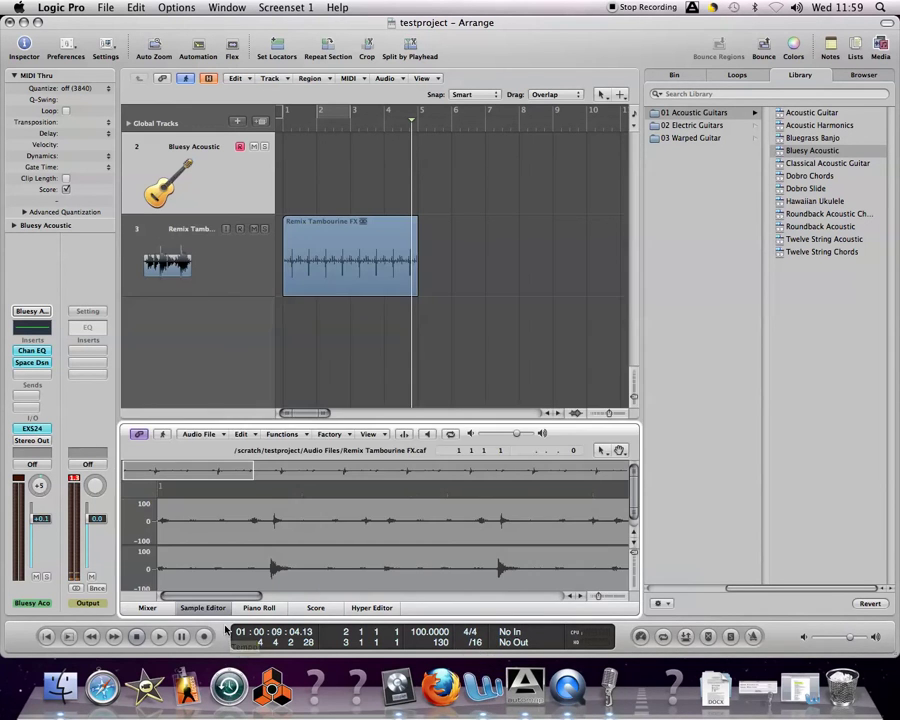
pyautogui.click(336, 290)
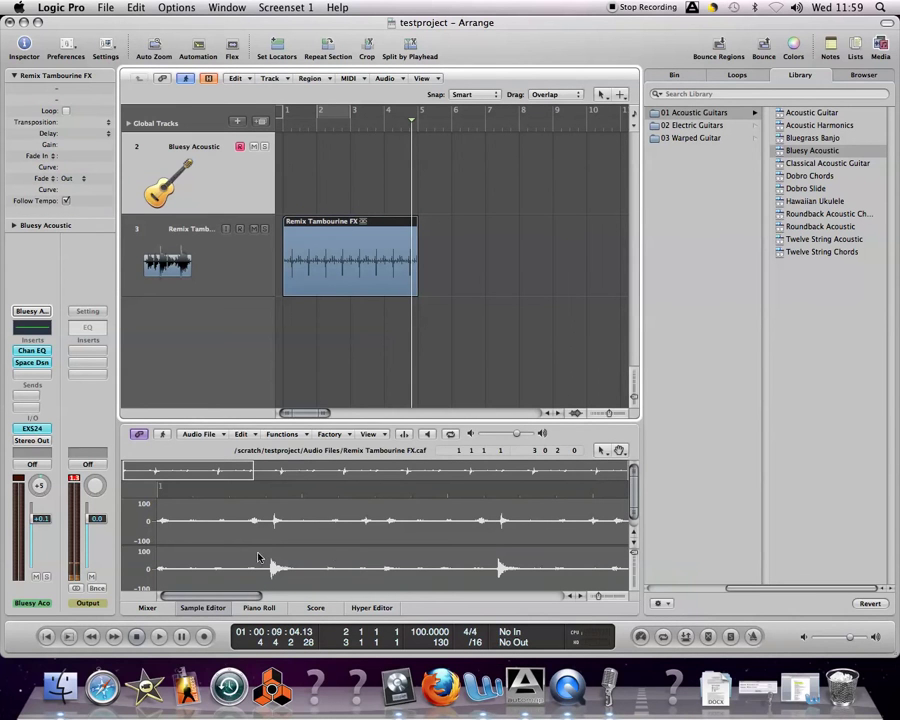
pyautogui.moveTo(276, 422); pyautogui.dragTo(280, 352)
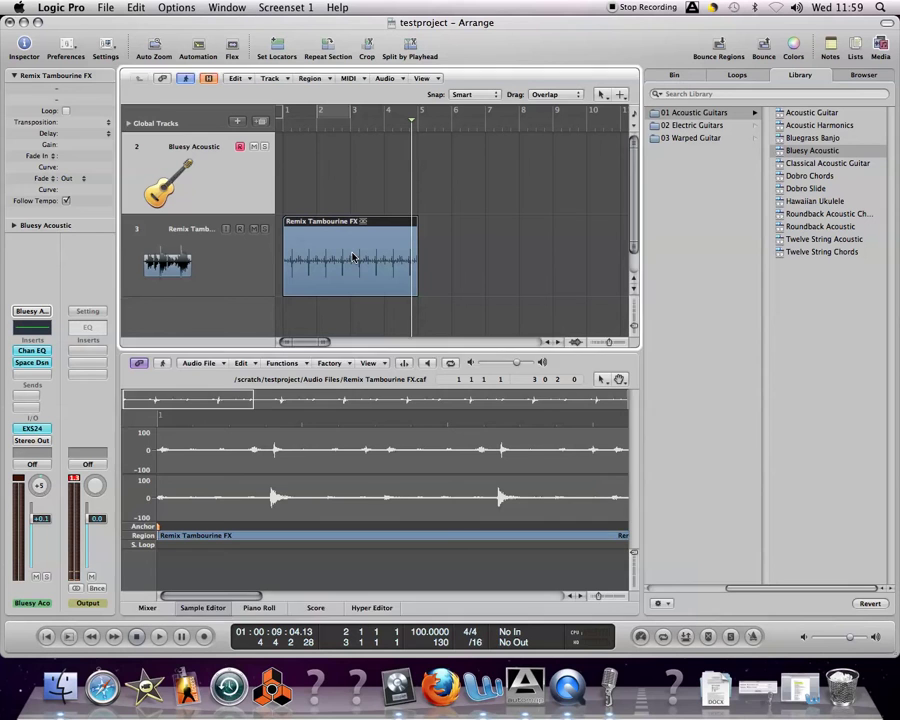
# Close and reopen the Sample Editor for the Remix Tambourine FX region, and view its available audio functions
pyautogui.click(205, 608)
pyautogui.click(349, 315)
pyautogui.click(330, 267)
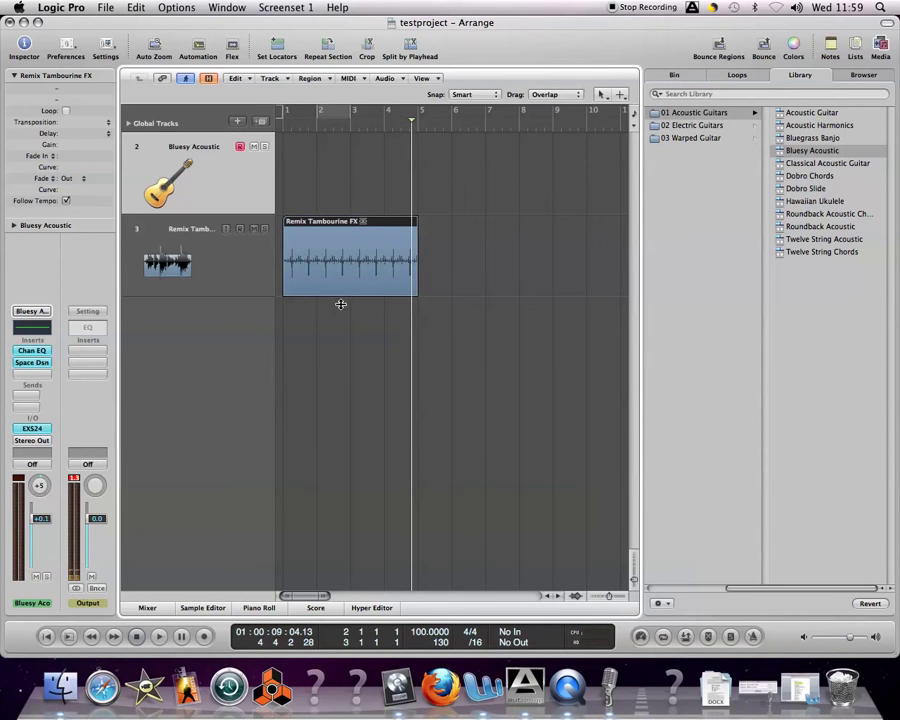
pyautogui.click(201, 608)
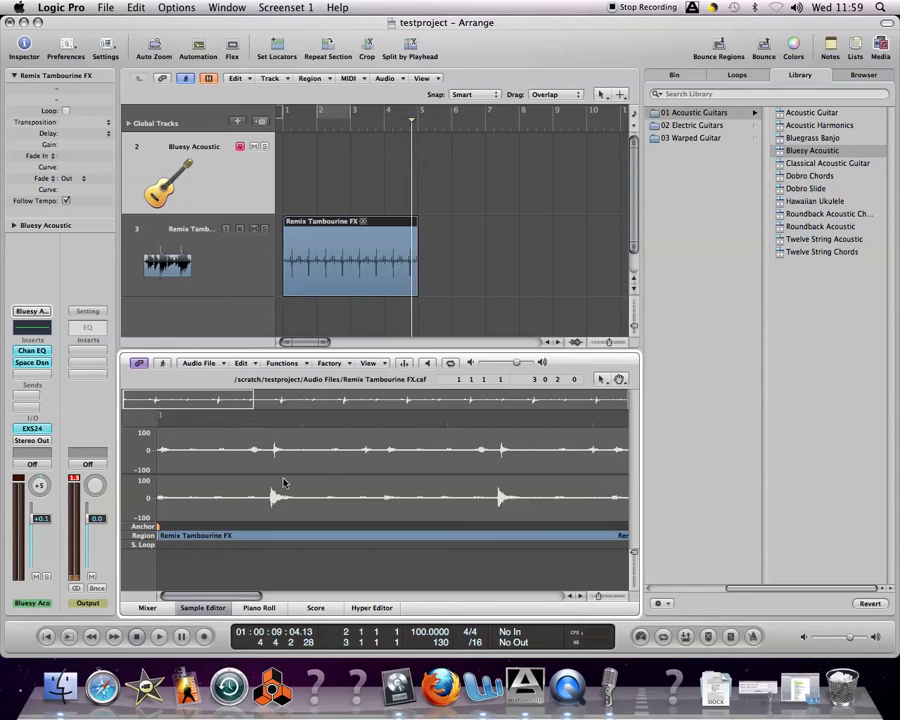
pyautogui.click(282, 363)
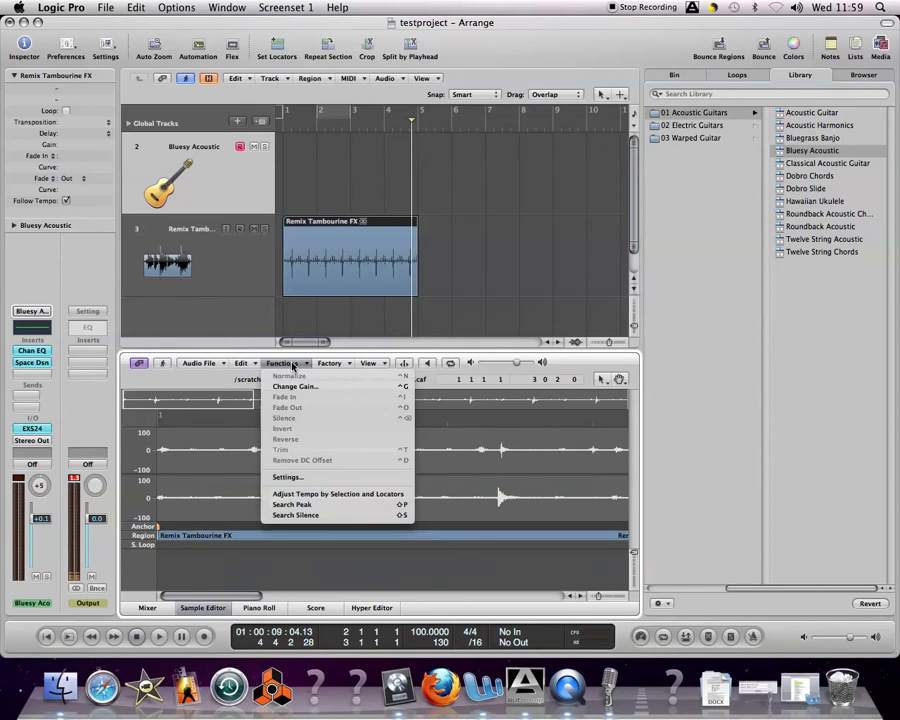
pyautogui.click(259, 422)
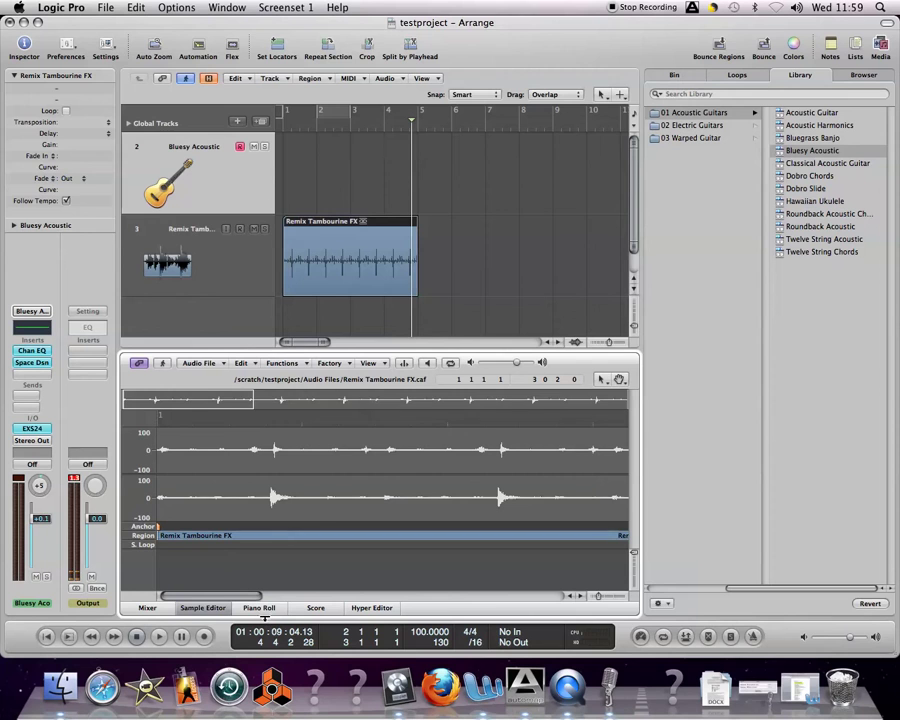
# Record a MIDI region on the Bluesy Acoustic track from the beginning of bar 1, and return the playhead to the project start
pyautogui.click(280, 172)
pyautogui.click(315, 125)
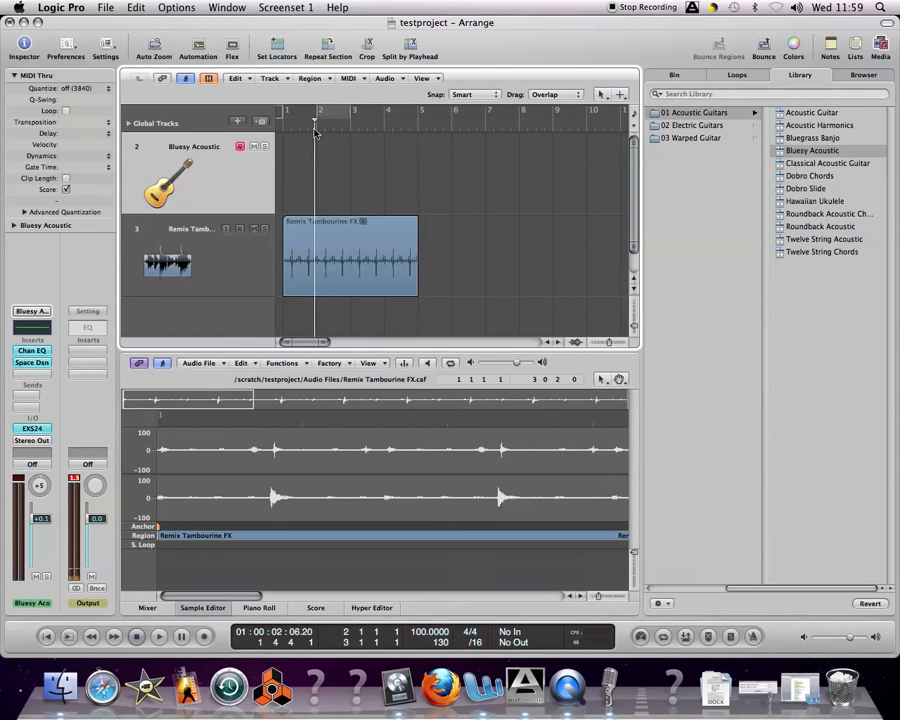
pyautogui.click(326, 116)
pyautogui.click(336, 112)
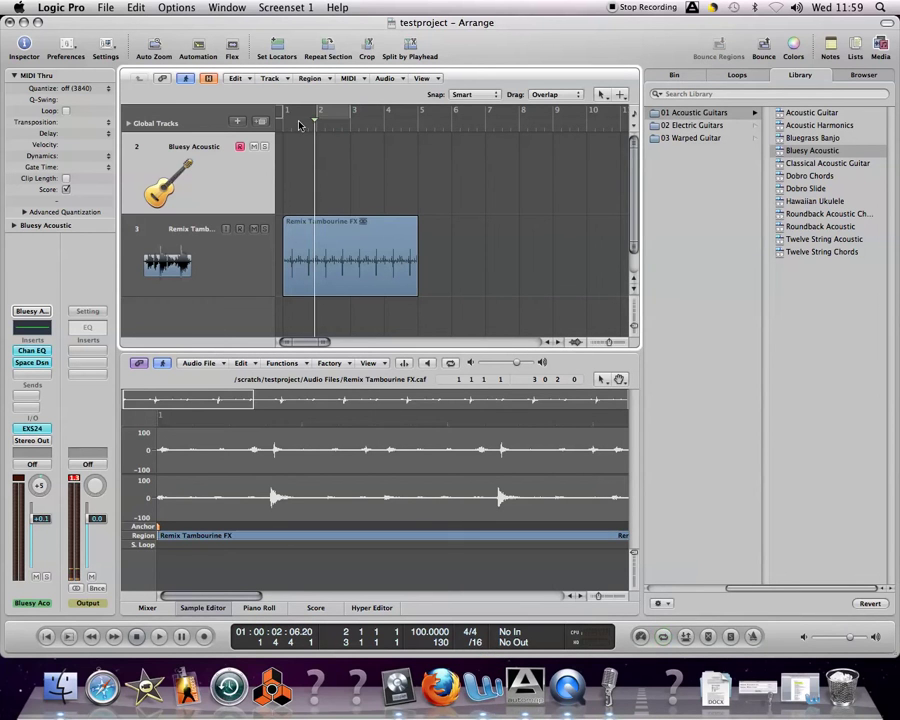
pyautogui.click(288, 125)
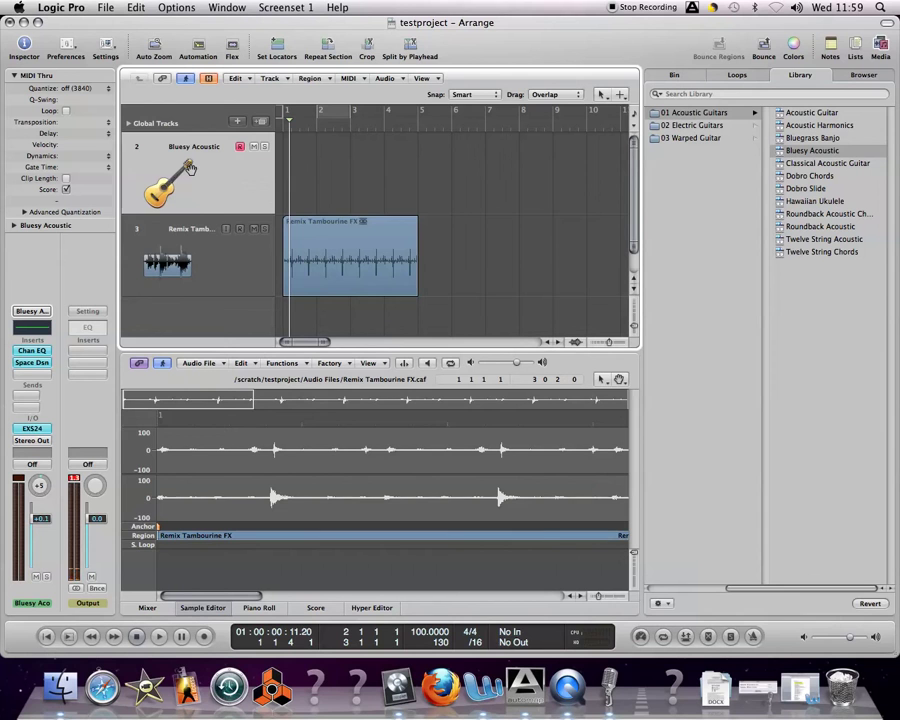
pyautogui.press('r')
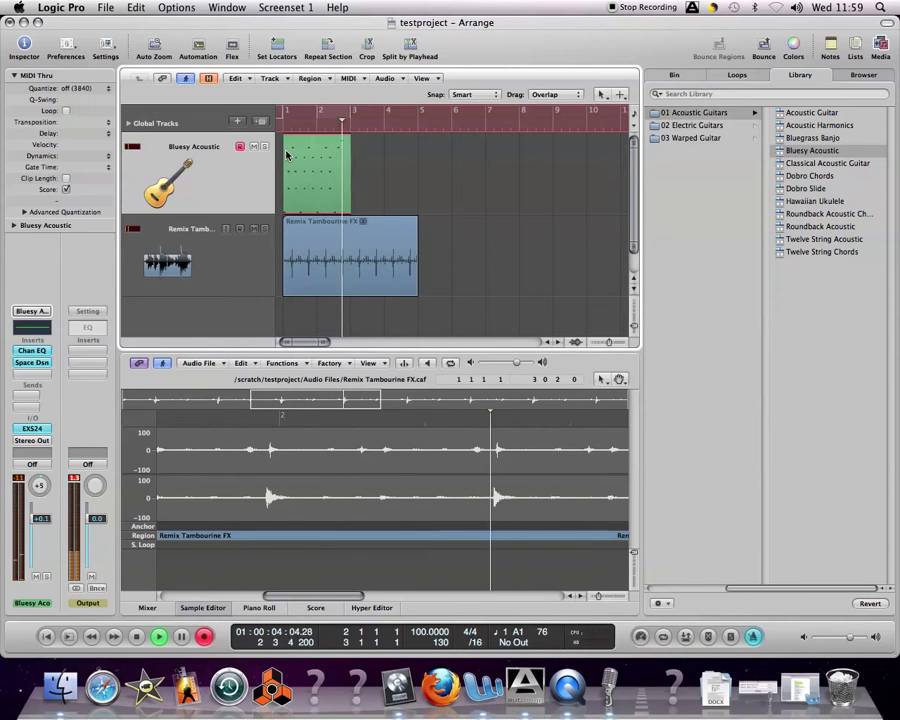
pyautogui.press('space')
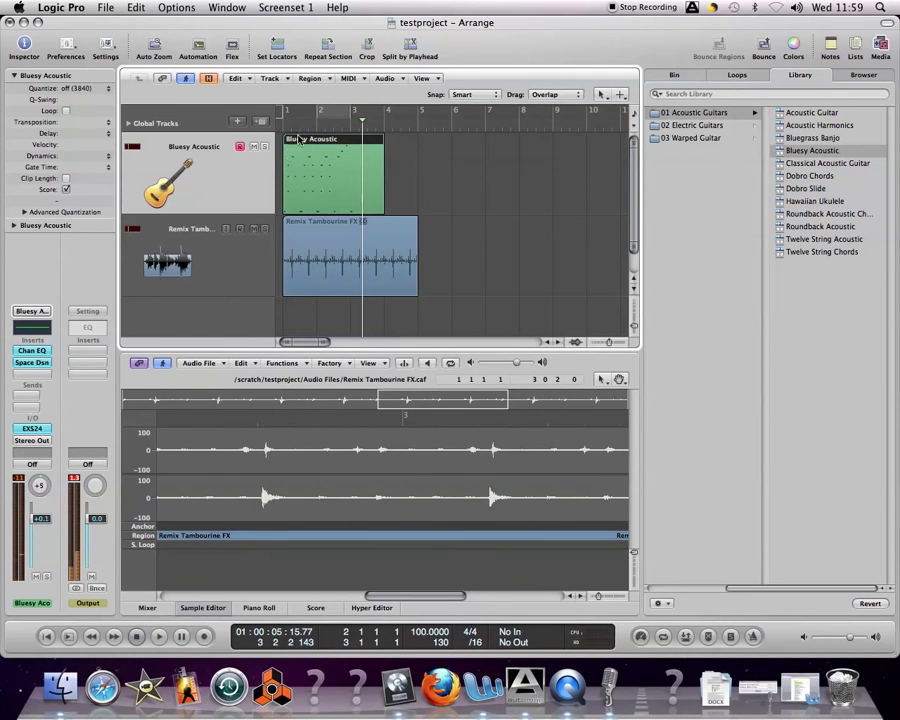
pyautogui.press('Return')
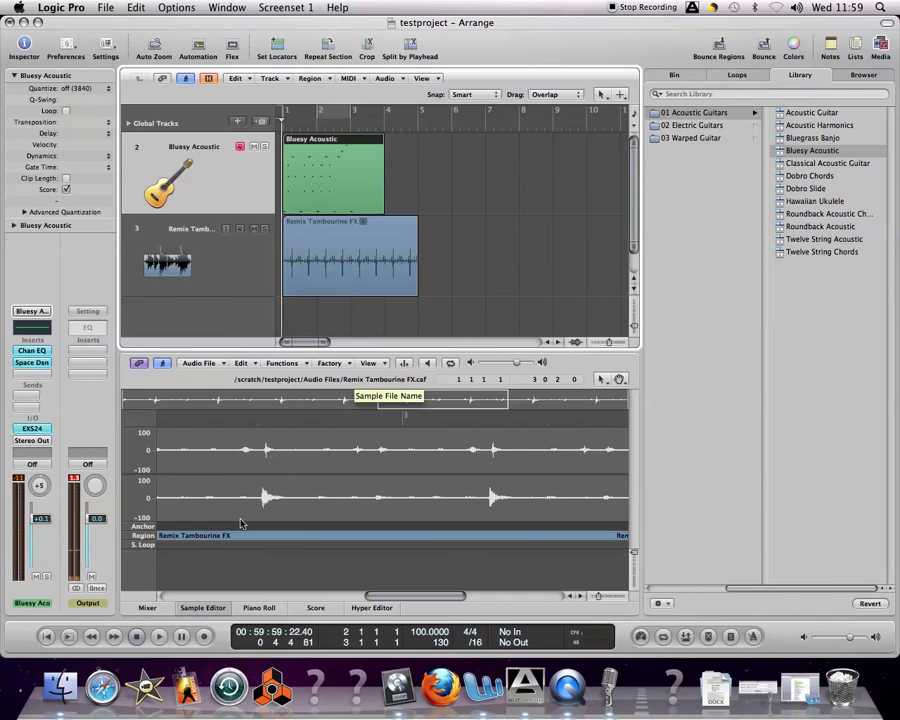
# Display the recorded Bluesy Acoustic region in the Piano Roll in place of the Sample Editor, and select its first C2 note
pyautogui.click(207, 609)
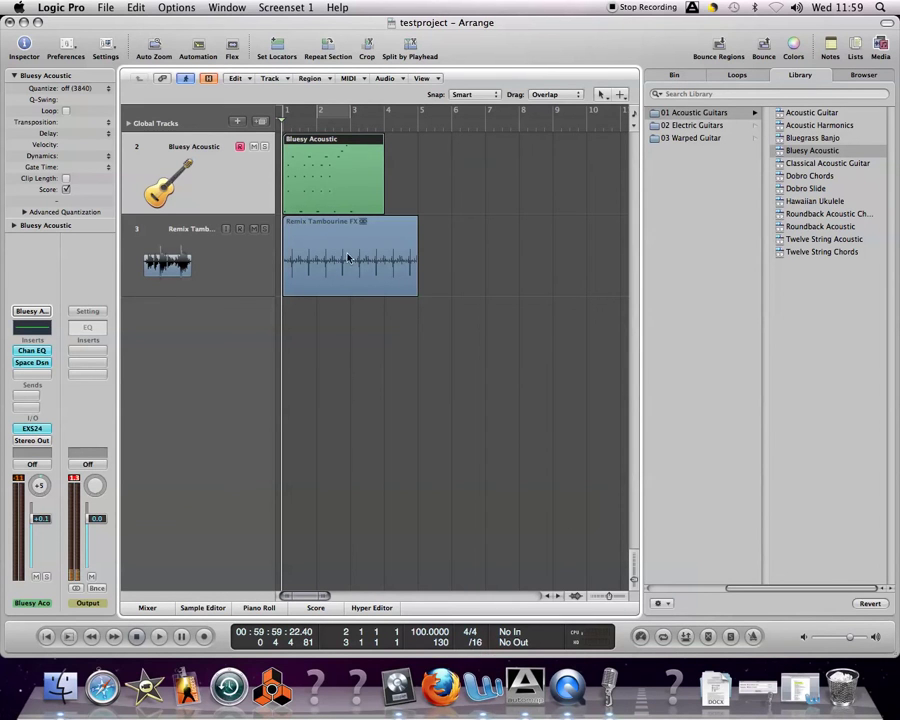
pyautogui.click(258, 608)
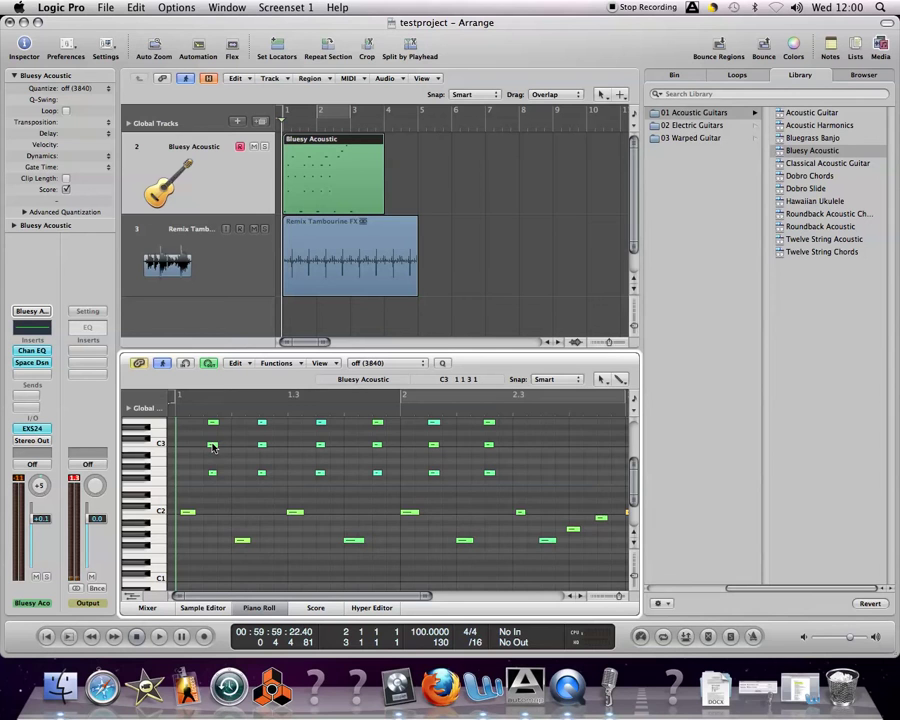
pyautogui.scroll(1, 231, 516)
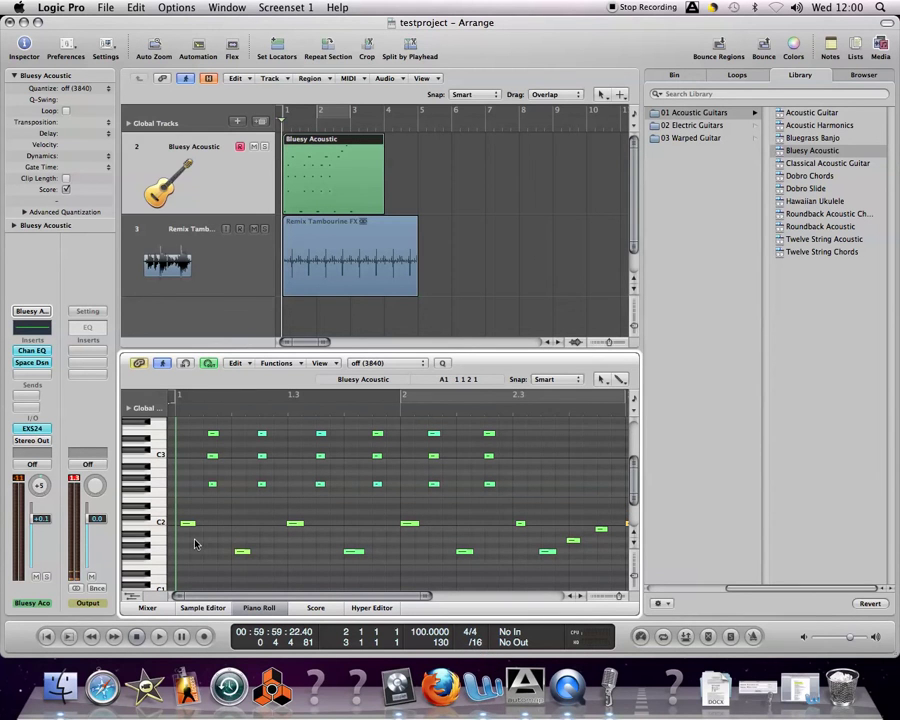
pyautogui.click(188, 524)
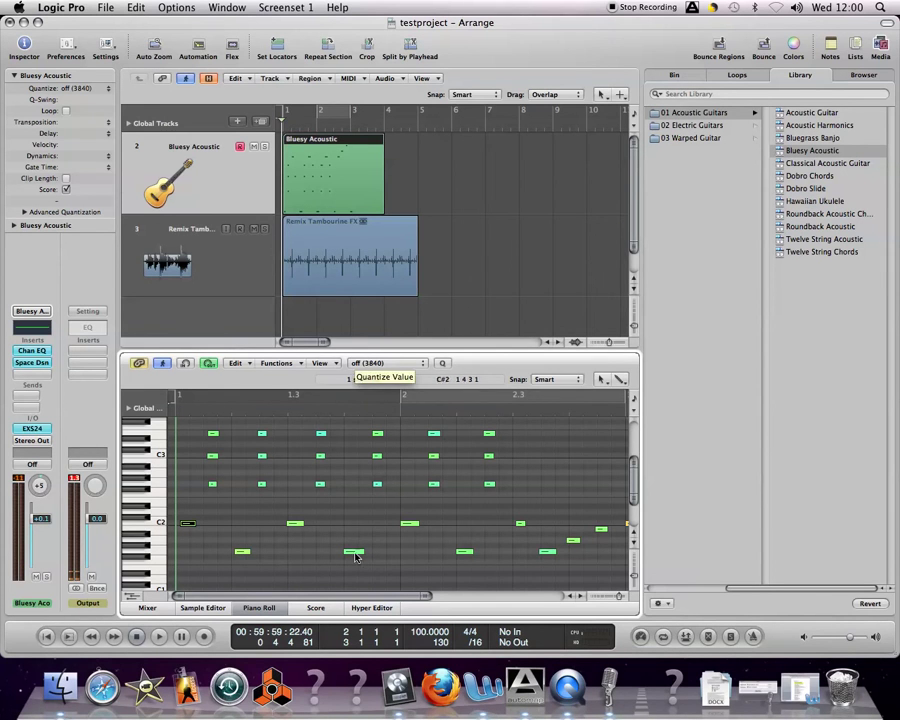
# View the Bluesy Acoustic region as notation in the Score editor, closing and reopening the editor once
pyautogui.click(320, 610)
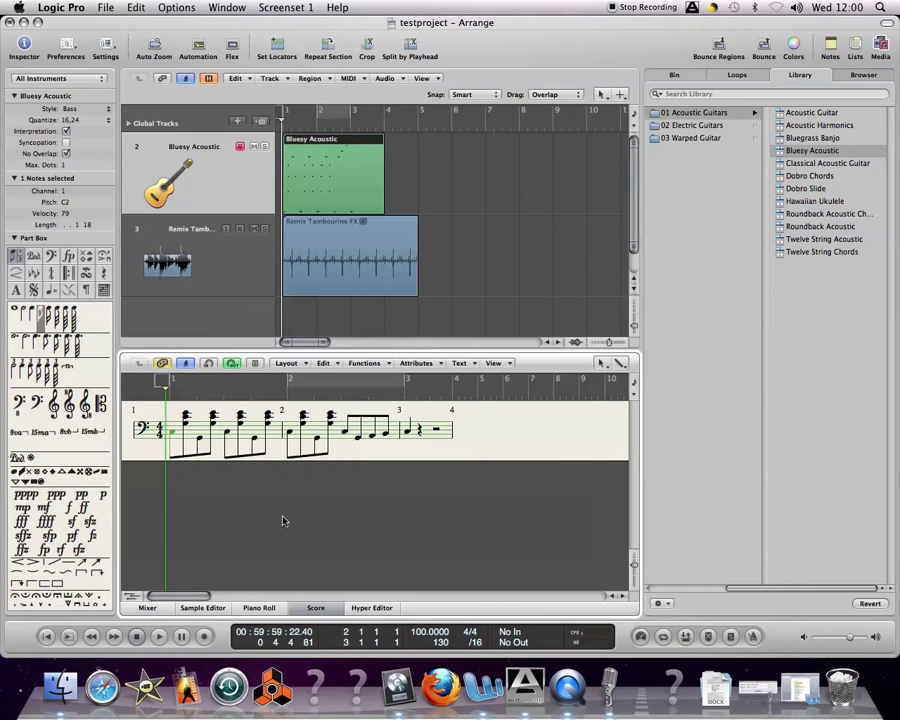
pyautogui.click(315, 608)
pyautogui.click(315, 608)
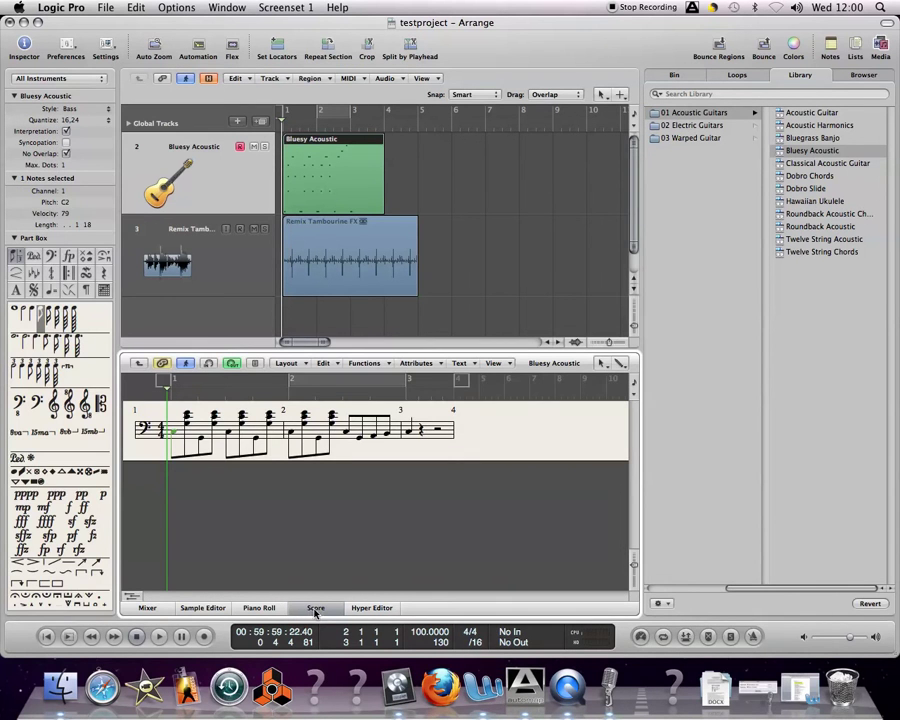
# View the Bluesy Acoustic region's velocities and controller lanes in the Hyper Editor, and close the editor area
pyautogui.click(372, 608)
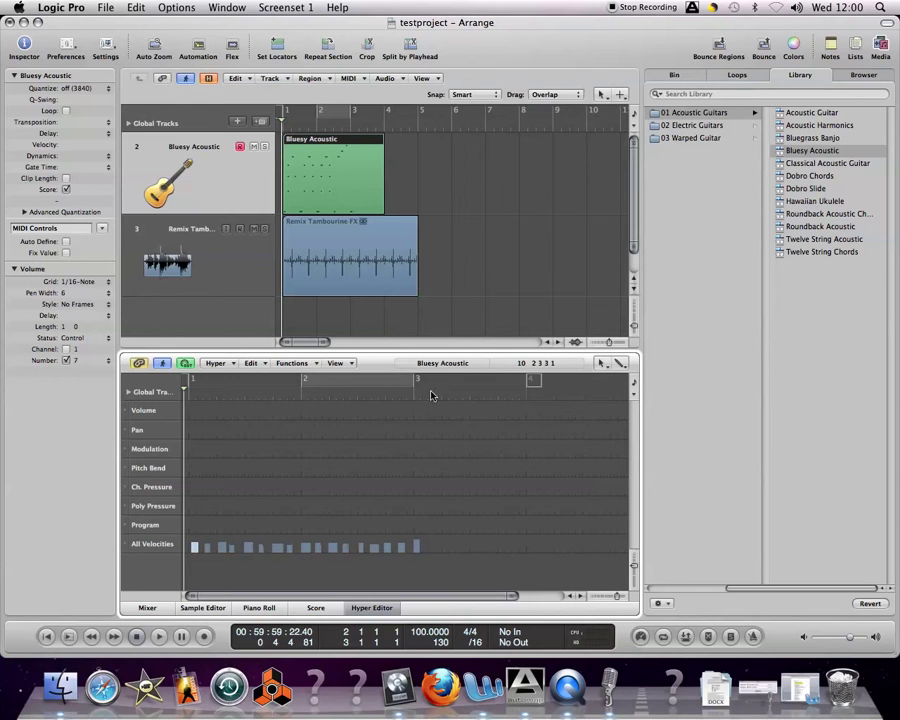
pyautogui.click(321, 190)
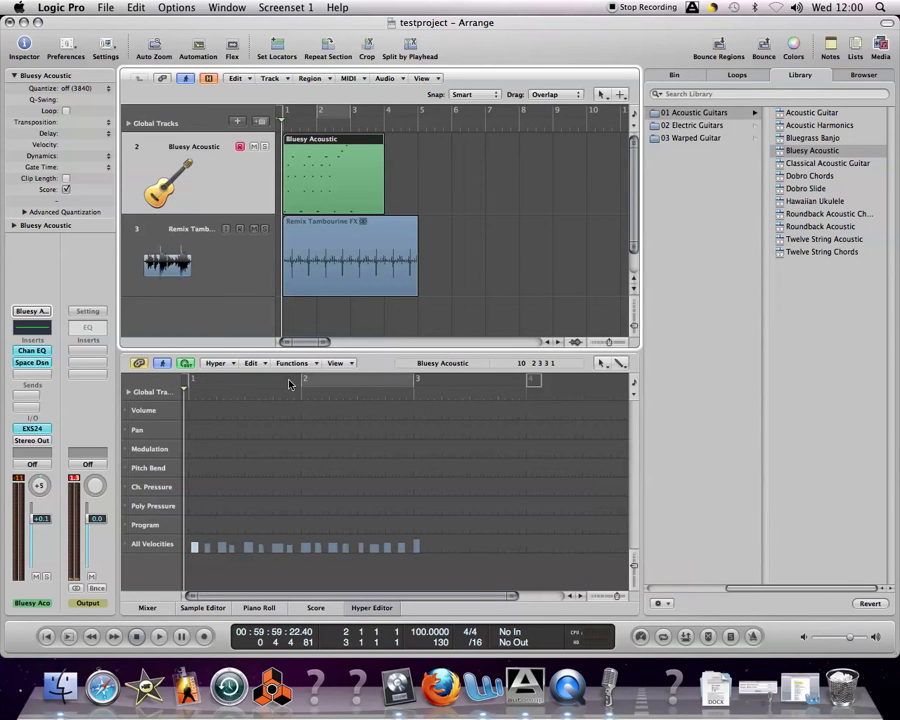
pyautogui.click(364, 610)
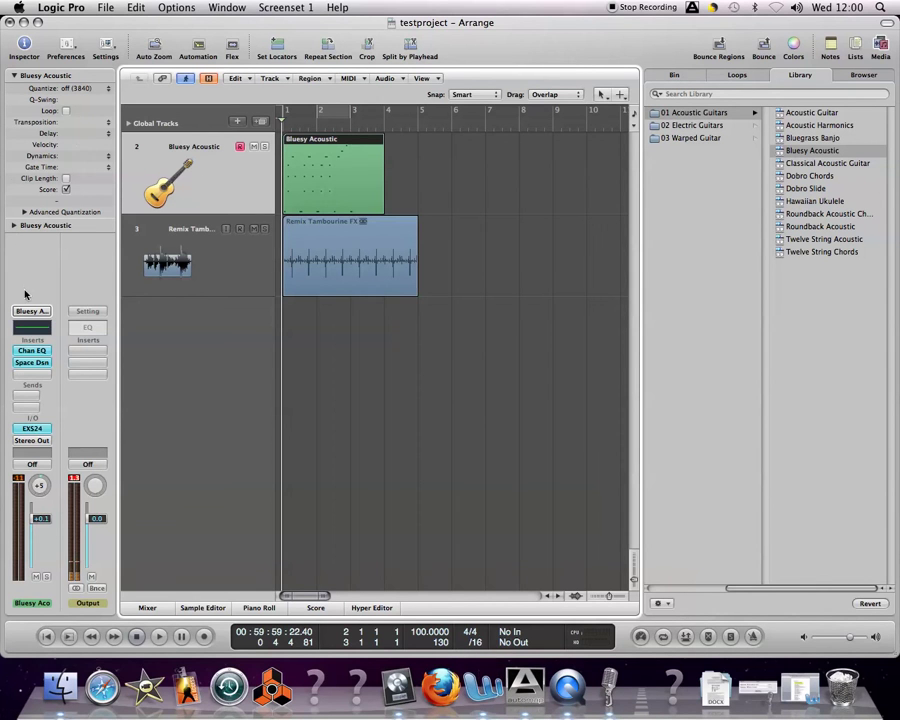
# Hide the Media area, and toggle the Inspector off and on, leaving it shown
pyautogui.click(26, 45)
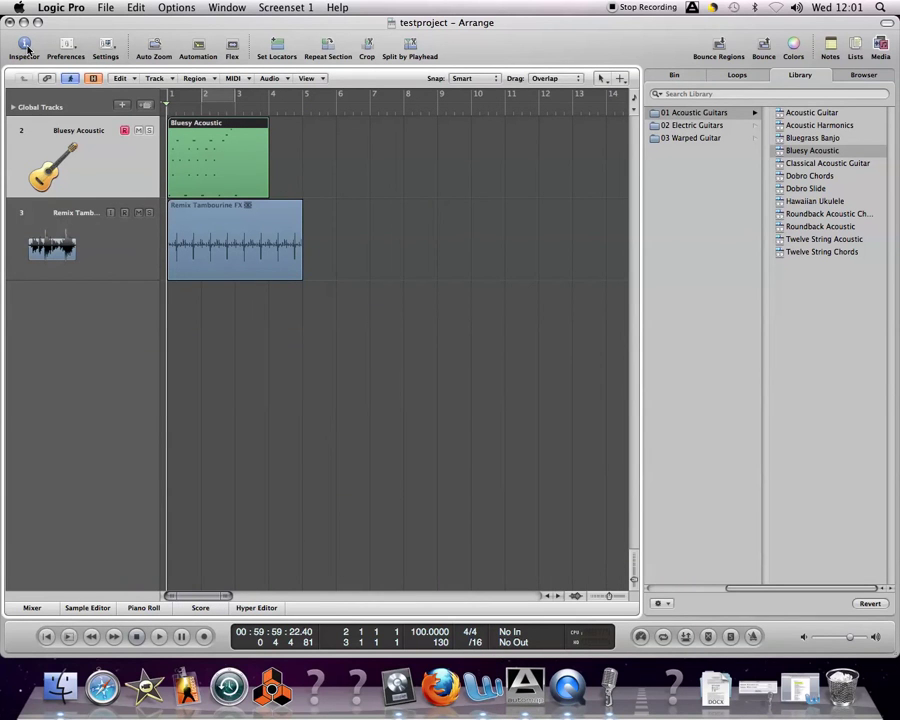
pyautogui.click(882, 45)
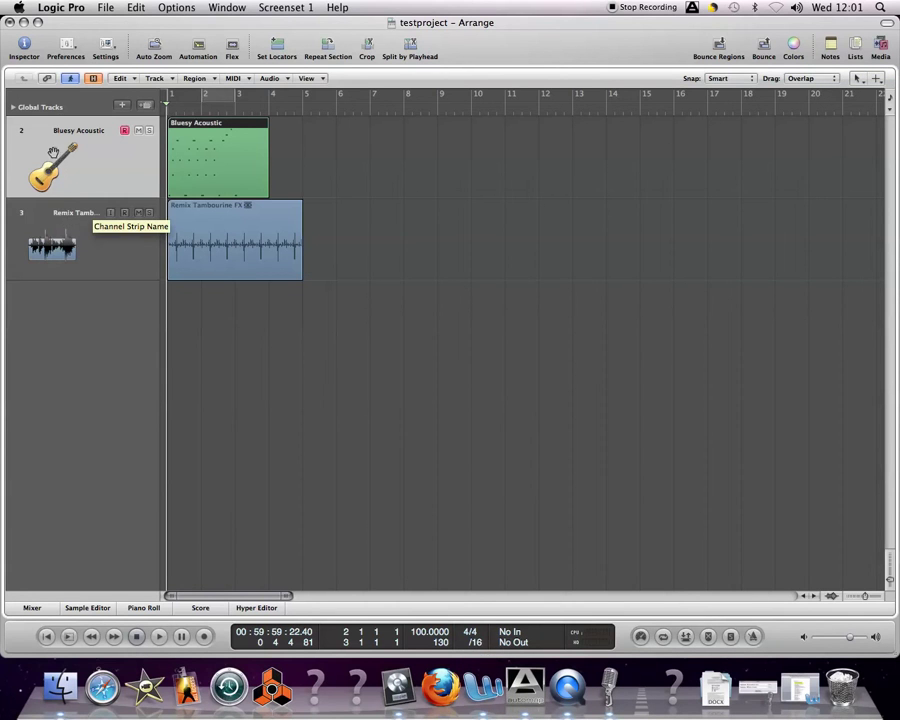
pyautogui.click(25, 46)
pyautogui.click(25, 46)
pyautogui.click(25, 46)
# Compare the two tracks' Inspector parameters, and quantize the Bluesy Acoustic region to 1/16-Note
pyautogui.click(182, 226)
pyautogui.click(146, 172)
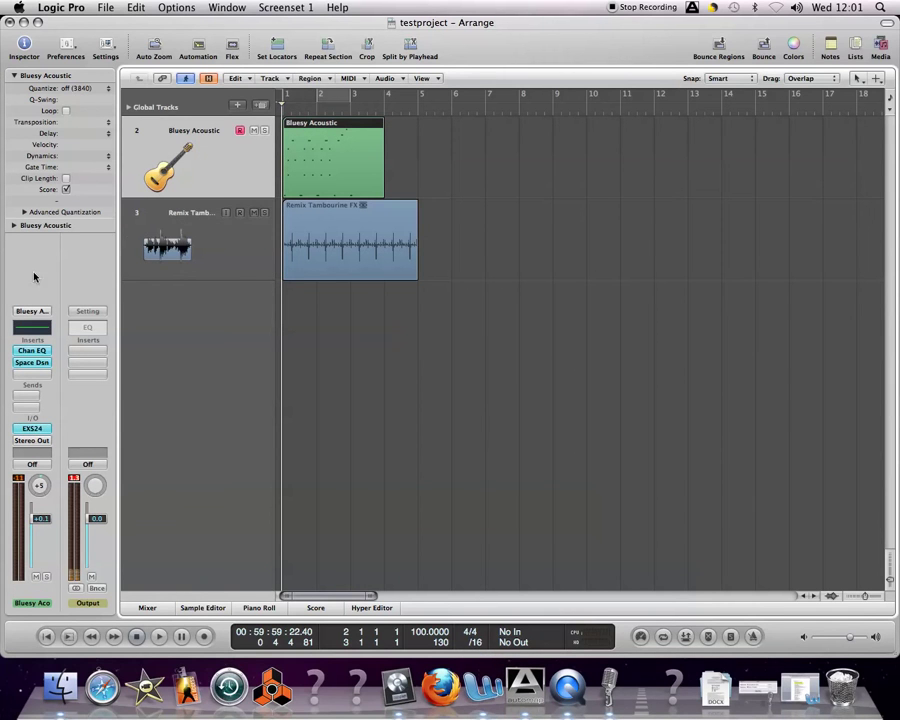
pyautogui.click(185, 237)
pyautogui.click(180, 180)
pyautogui.click(73, 90)
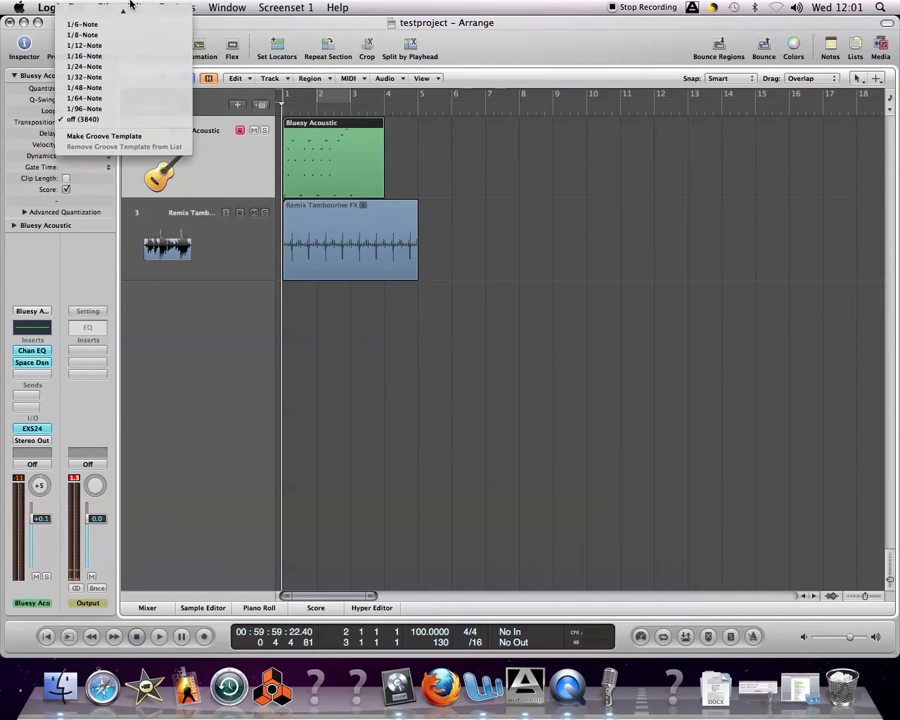
pyautogui.click(104, 99)
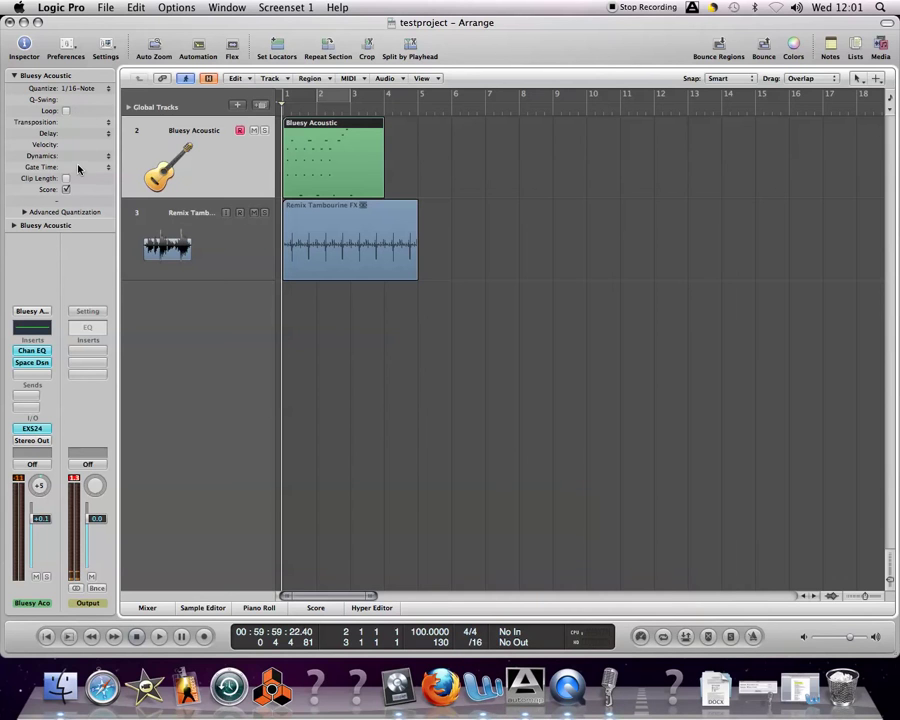
# Toggle looping of the Bluesy Acoustic region on and off, and expand and collapse its Advanced Quantization settings
pyautogui.click(66, 111)
pyautogui.click(66, 111)
pyautogui.click(66, 111)
pyautogui.click(66, 111)
pyautogui.click(25, 212)
pyautogui.click(30, 213)
# Browse the channel strip settings for Bluesy Acoustic, and alternate between the two tracks to compare their channel strips
pyautogui.click(31, 312)
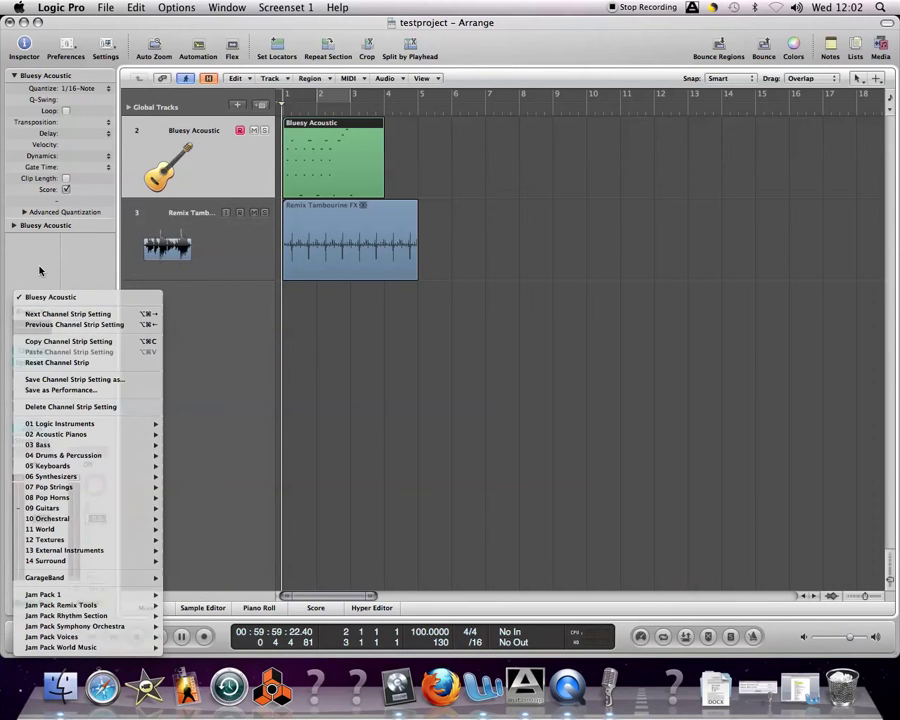
pyautogui.press('Escape')
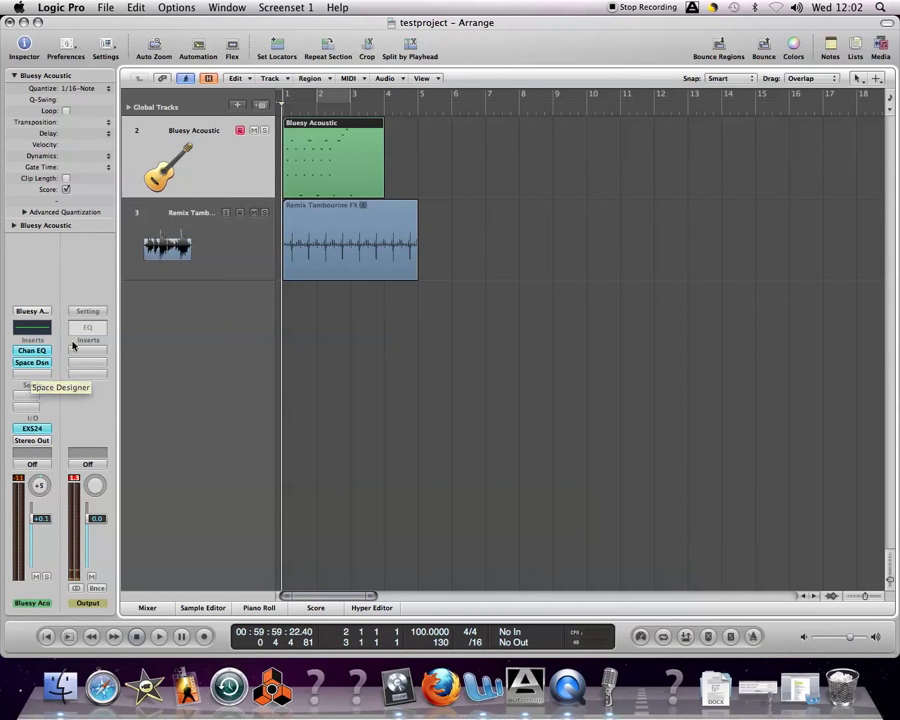
pyautogui.click(218, 210)
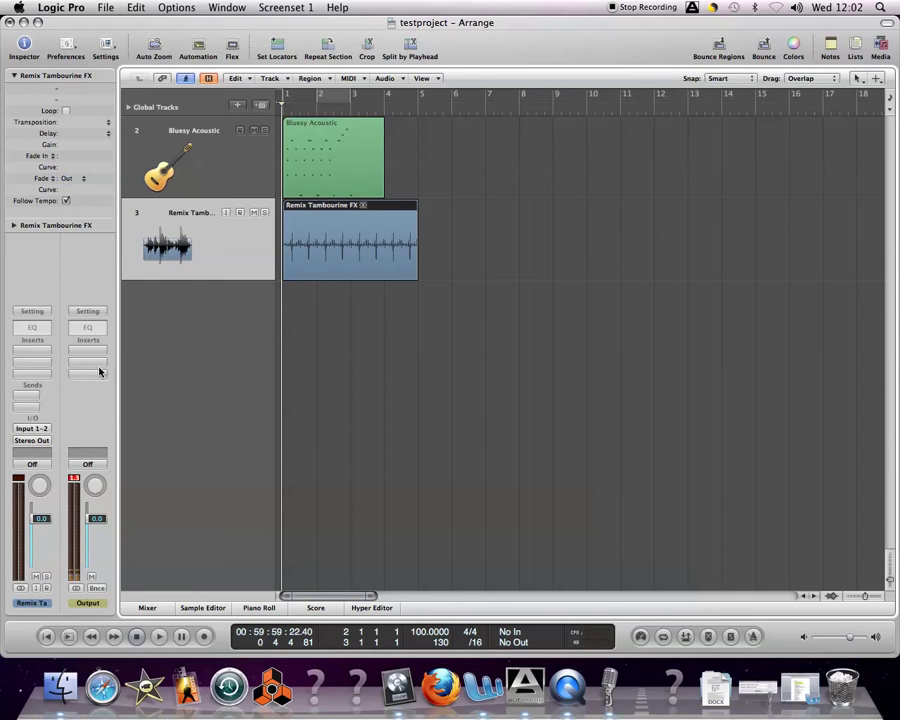
pyautogui.click(203, 169)
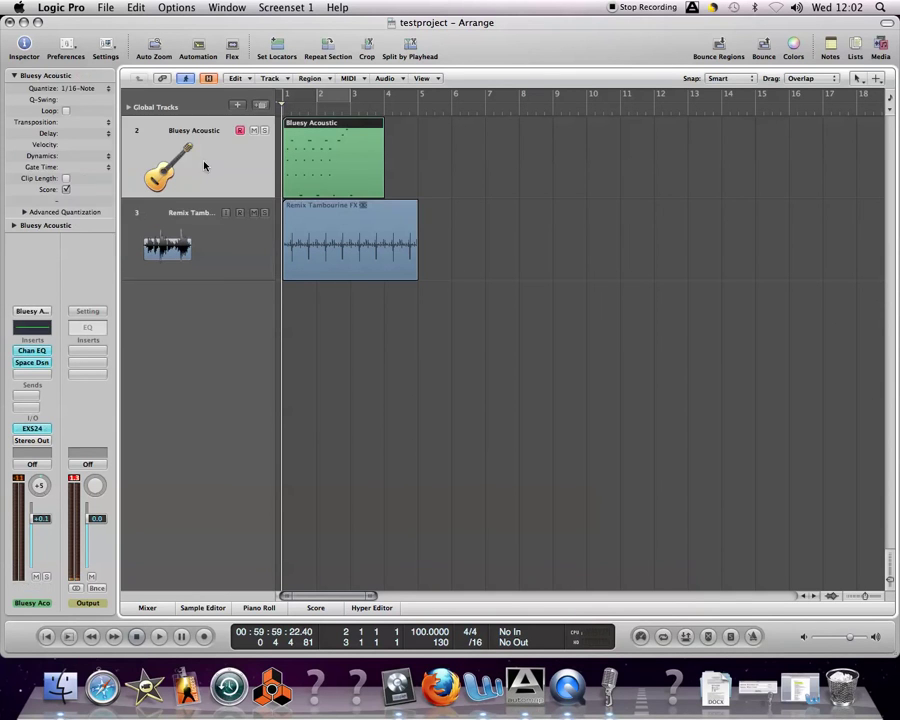
pyautogui.click(190, 232)
pyautogui.click(190, 170)
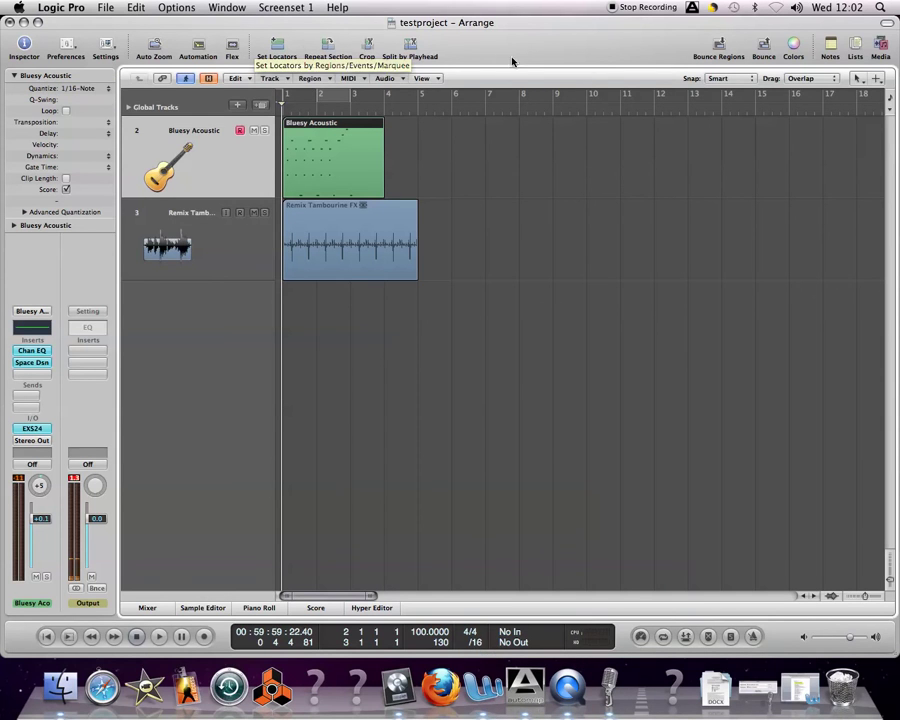
# Browse the Arrange area's Edit and Track commands without applying any
pyautogui.click(240, 78)
pyautogui.click(250, 81)
pyautogui.click(250, 81)
pyautogui.click(262, 81)
pyautogui.click(278, 80)
pyautogui.click(264, 82)
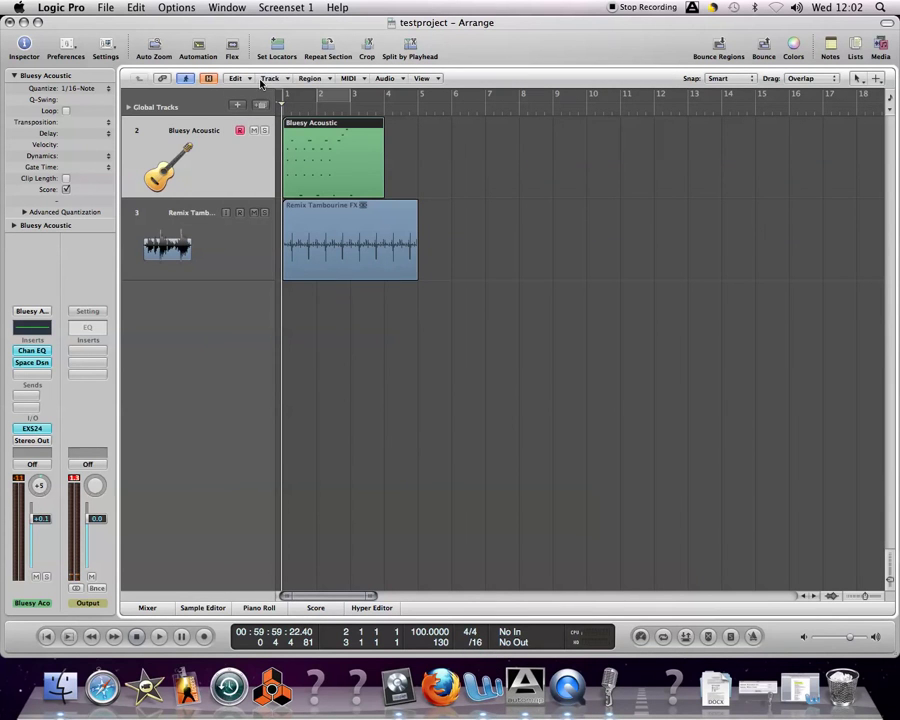
# Switch between the two regions, leaving Bluesy Acoustic selected, and browse the Region commands
pyautogui.click(360, 224)
pyautogui.click(322, 158)
pyautogui.click(312, 79)
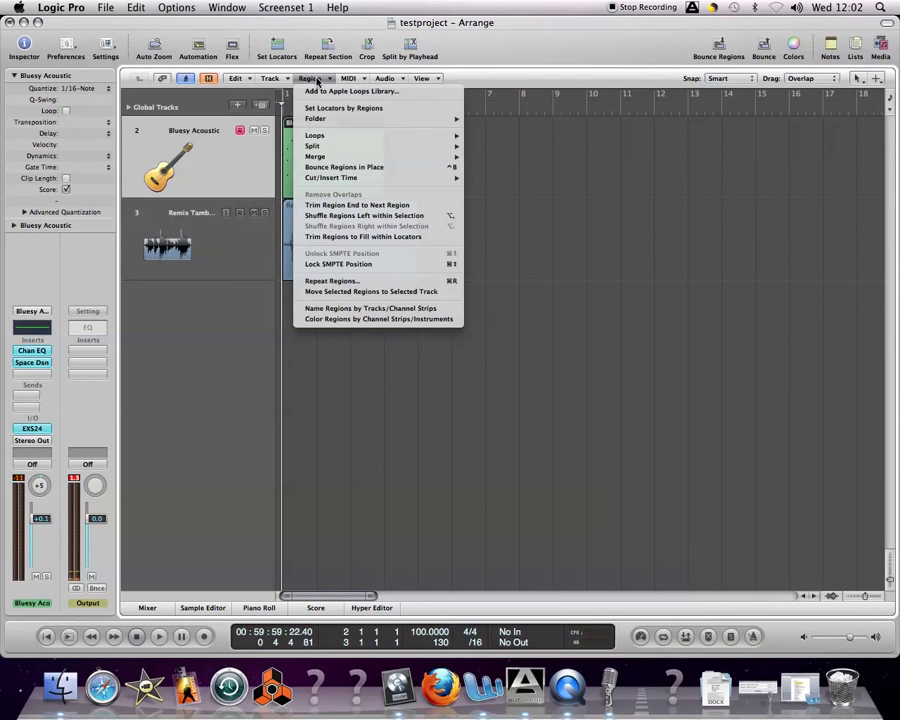
pyautogui.click(313, 79)
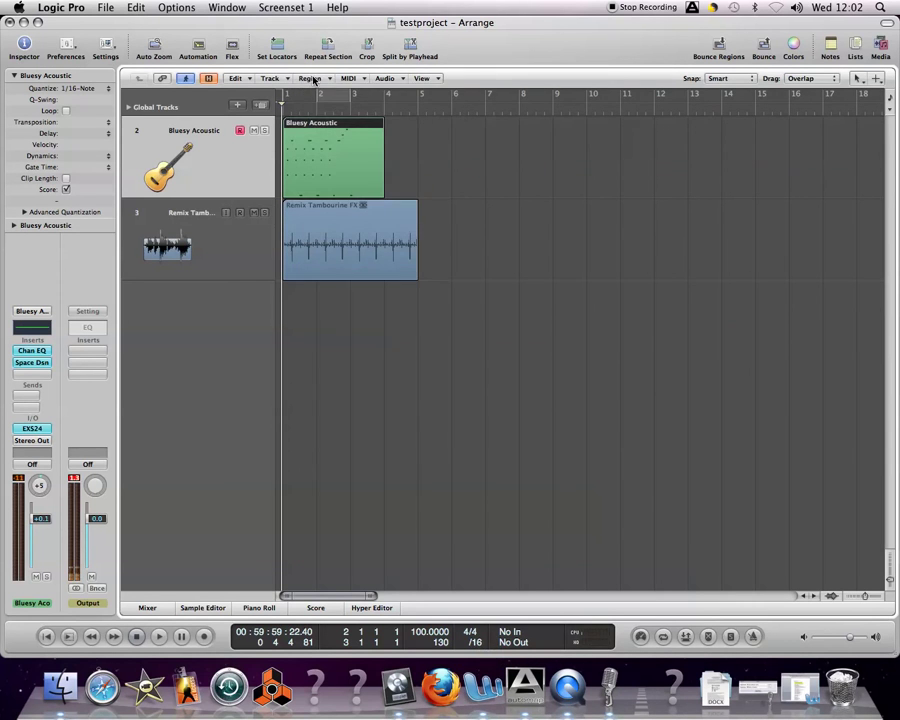
pyautogui.click(313, 79)
pyautogui.click(257, 148)
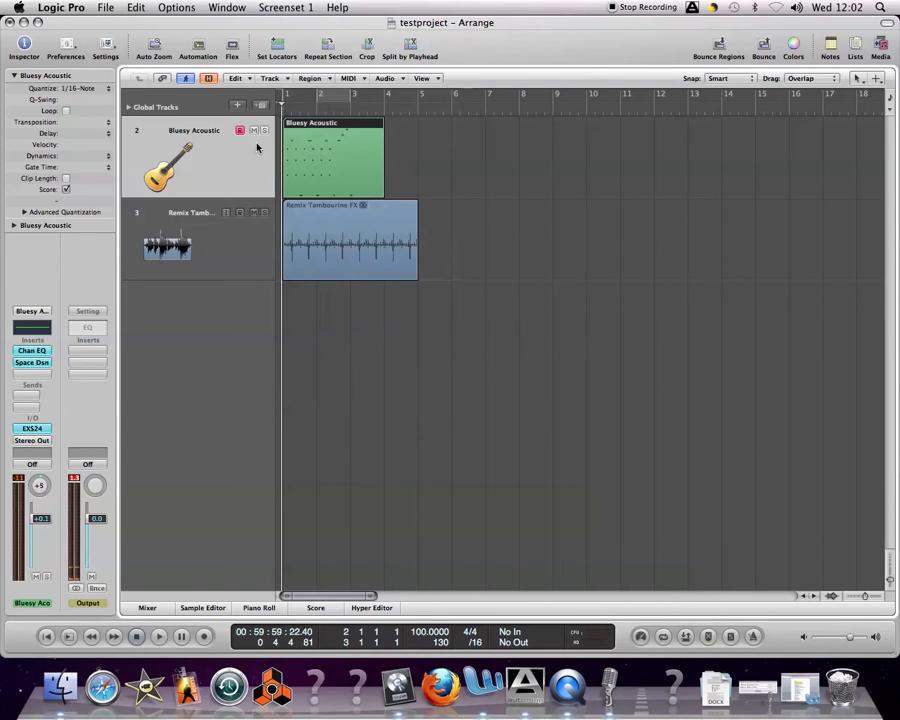
# Select the Remix Tambourine FX region, and browse the MIDI and Audio commands
pyautogui.click(322, 222)
pyautogui.click(350, 80)
pyautogui.click(348, 80)
pyautogui.click(384, 79)
pyautogui.click(384, 79)
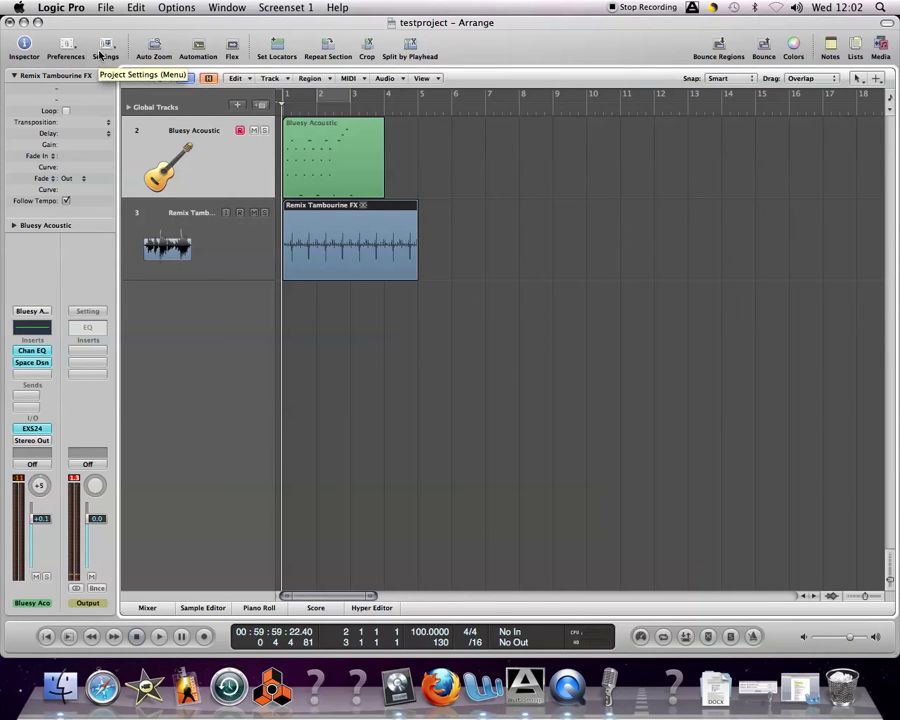
# Turn on Auto Zoom, alternate between the two tracks to compare their enlarged heights, and turn Auto Zoom off
pyautogui.click(157, 47)
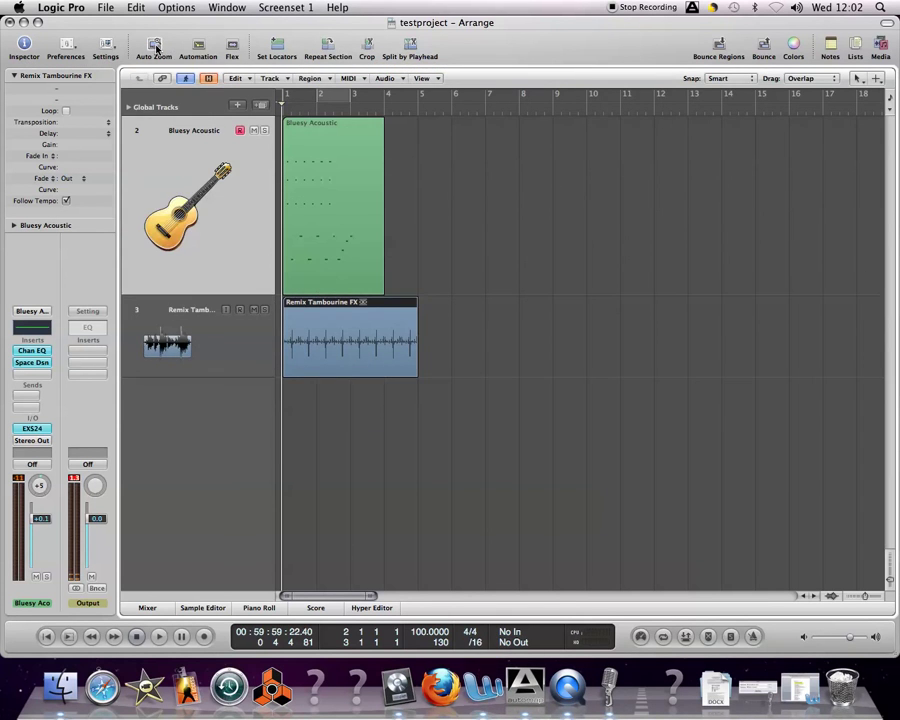
pyautogui.click(195, 315)
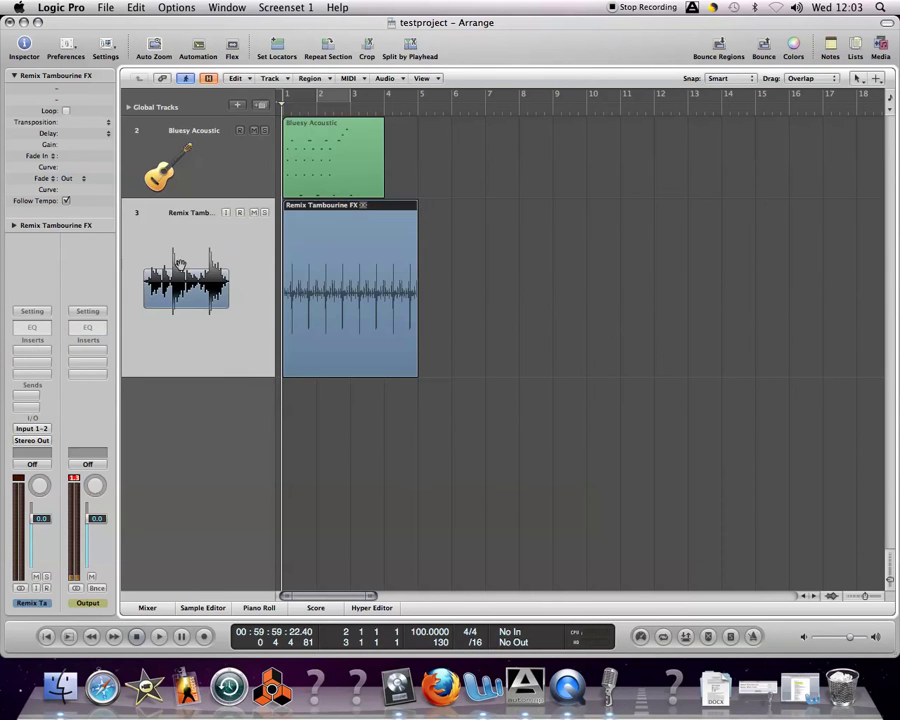
pyautogui.click(190, 172)
pyautogui.click(190, 325)
pyautogui.click(187, 150)
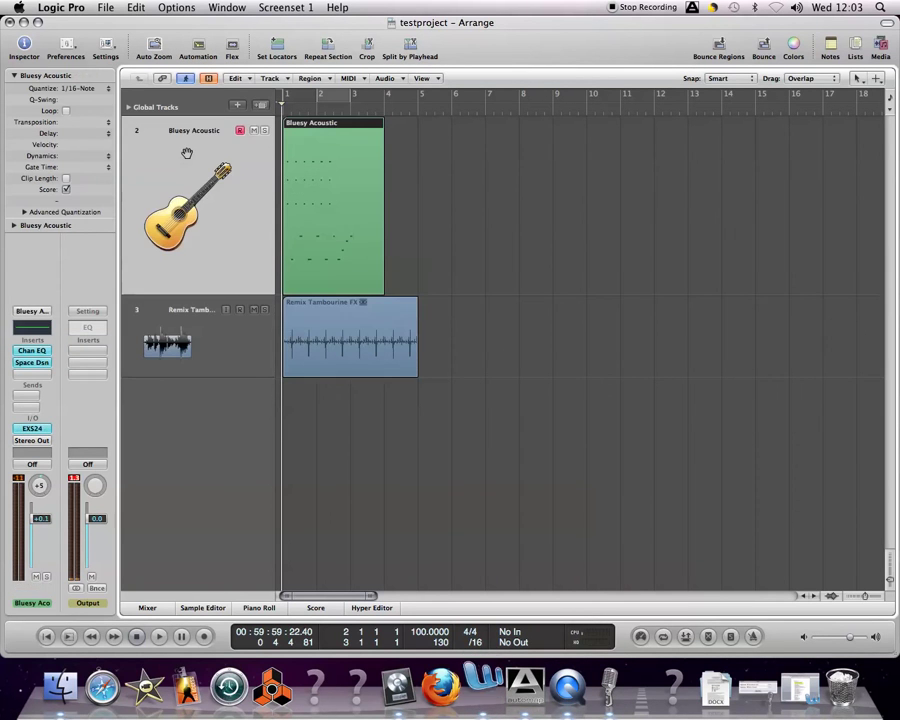
pyautogui.click(152, 50)
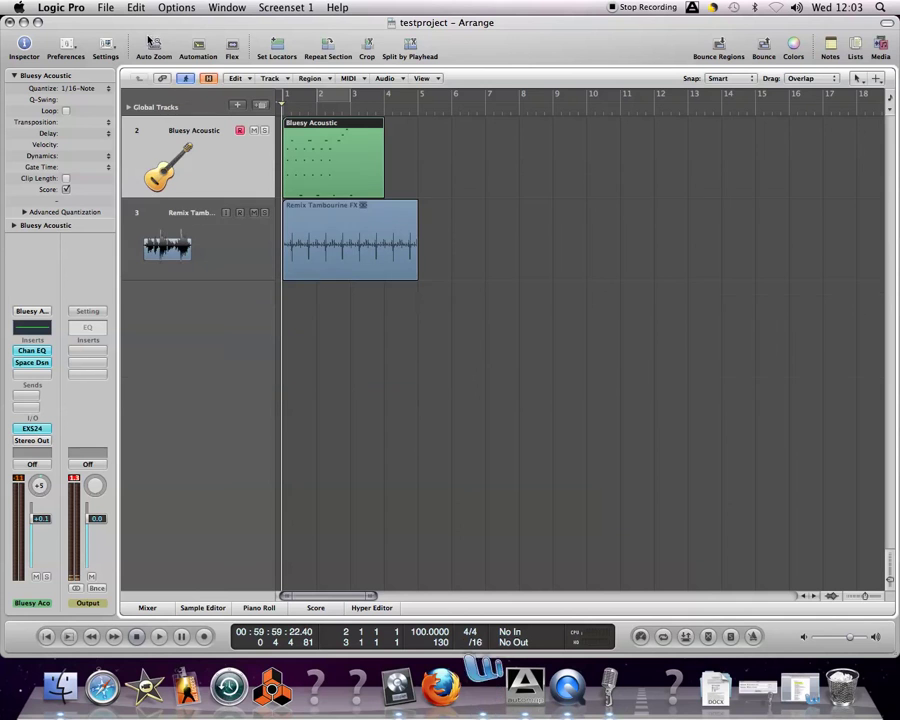
# Toggle the track automation view on and off, and switch between the two tracks, ending on Bluesy Acoustic
pyautogui.click(198, 50)
pyautogui.click(198, 50)
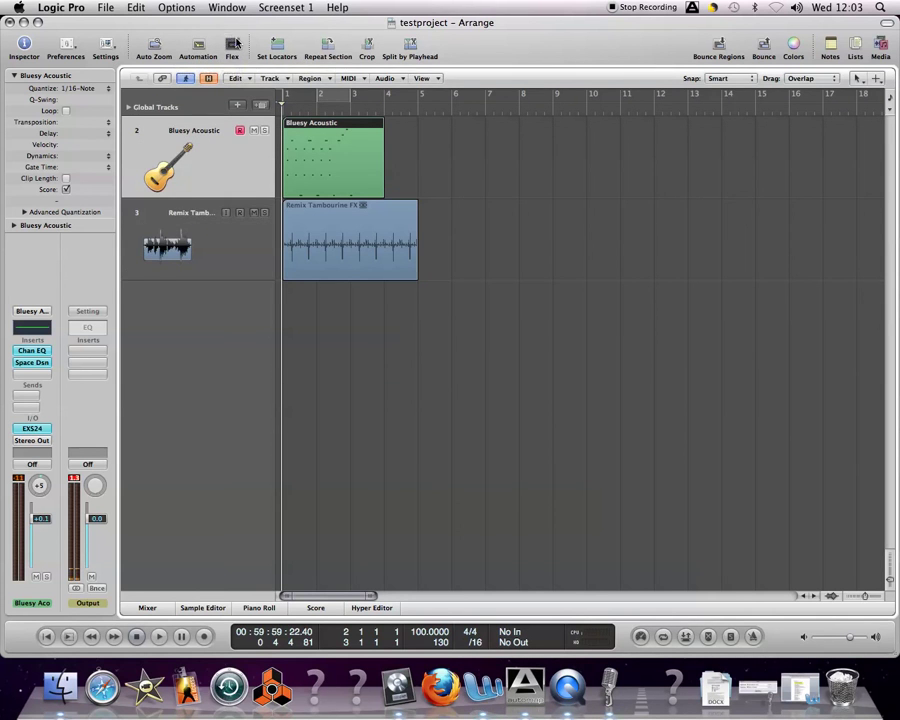
pyautogui.click(193, 212)
pyautogui.click(193, 168)
# Zoom in on the tracks vertically and horizontally, select the Remix Tambourine FX region, and place the playhead between 1.2 and 1.2.2
pyautogui.moveTo(892, 582); pyautogui.dragTo(877, 598)
pyautogui.click(877, 598)
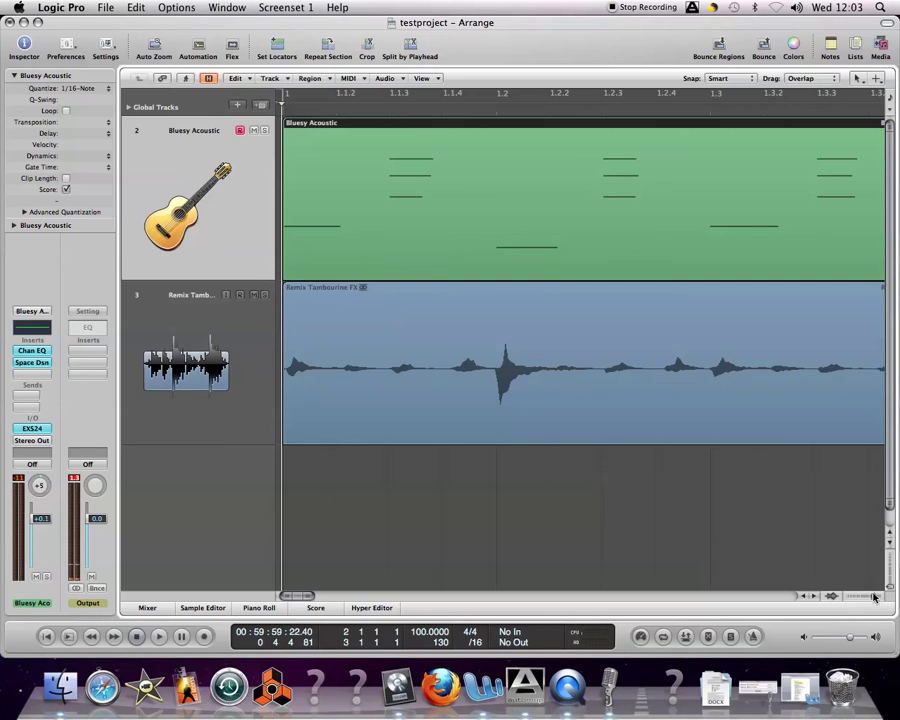
pyautogui.click(530, 380)
pyautogui.click(541, 100)
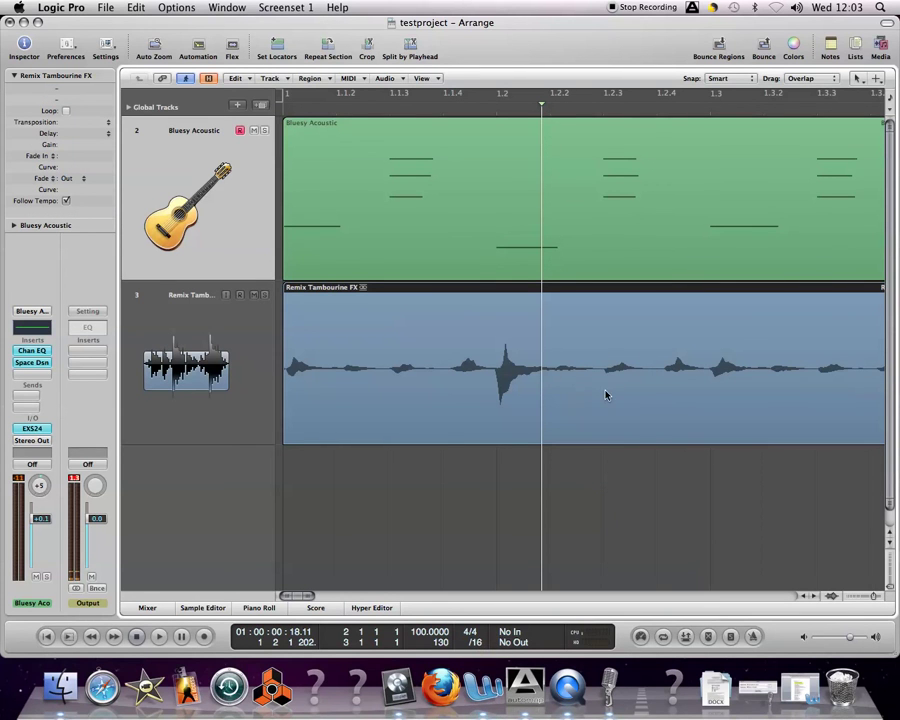
# Toggle Waveform Zoom on and off to compare the size of the tambourine waveform
pyautogui.click(830, 597)
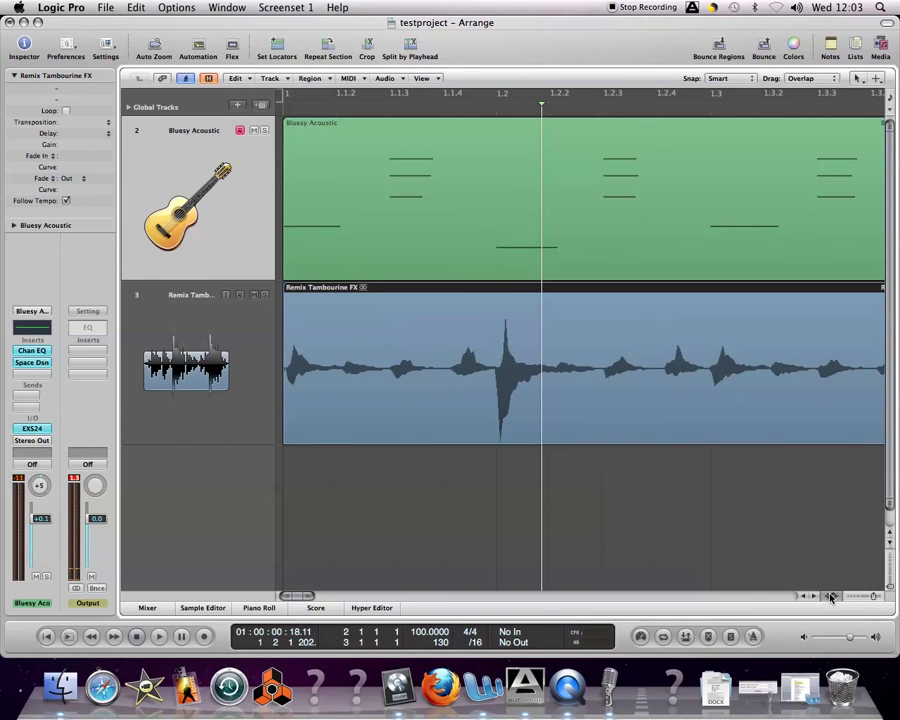
pyautogui.click(830, 597)
pyautogui.click(830, 597)
pyautogui.click(830, 597)
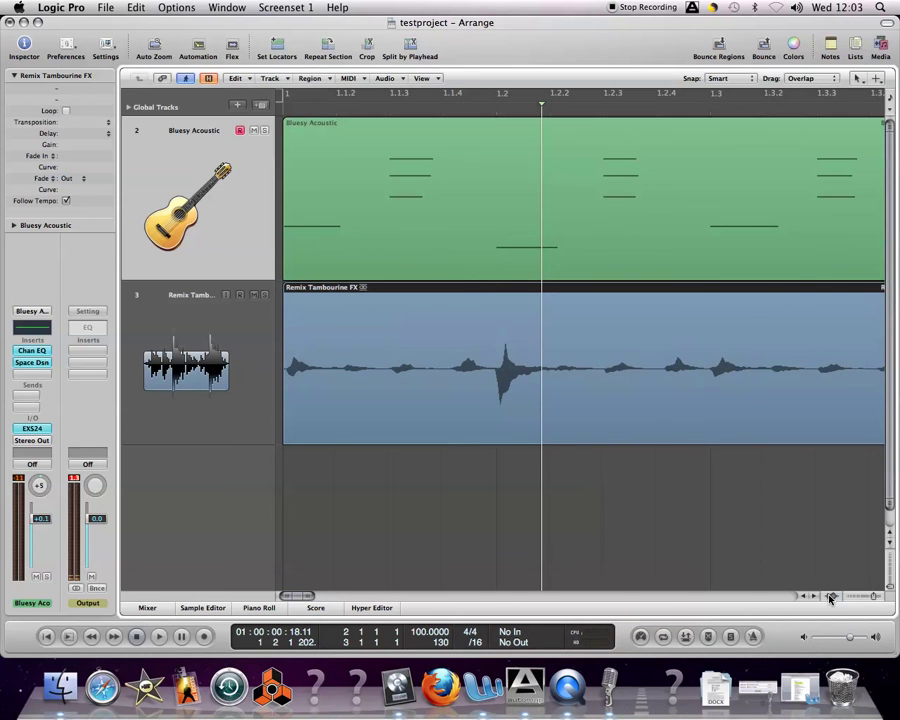
# Zoom in further horizontally around the playhead, and zoom back out to show both regions in full
pyautogui.click(876, 597)
pyautogui.click(876, 597)
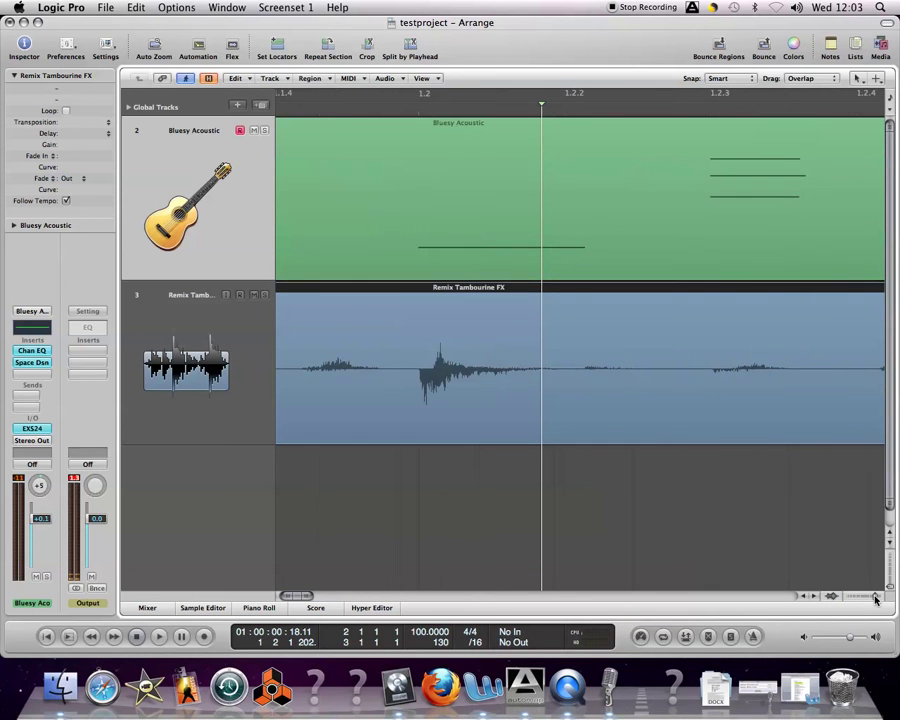
pyautogui.moveTo(876, 598); pyautogui.dragTo(866, 597)
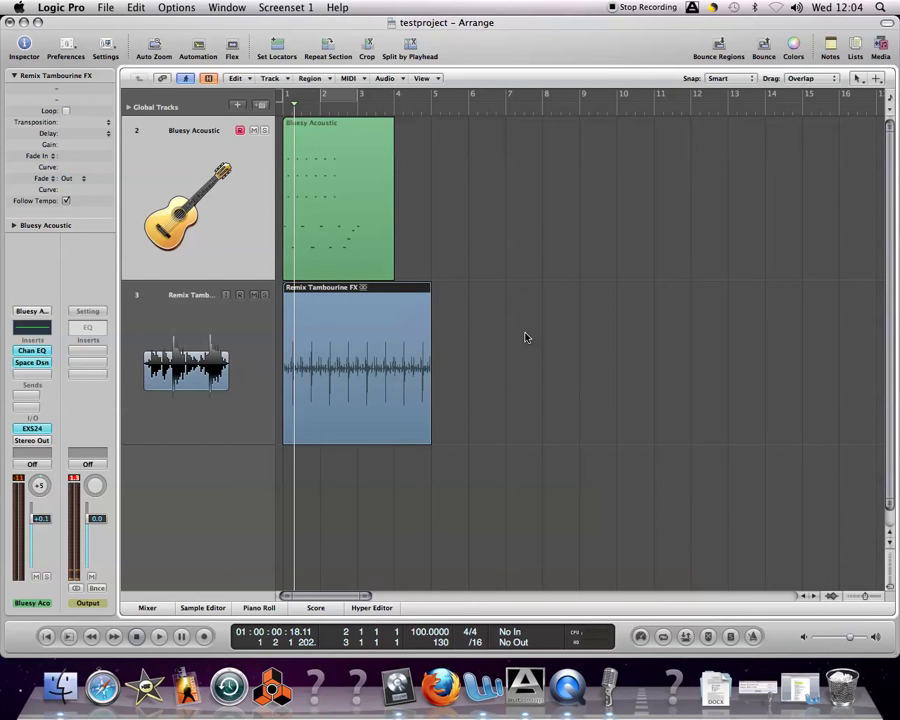